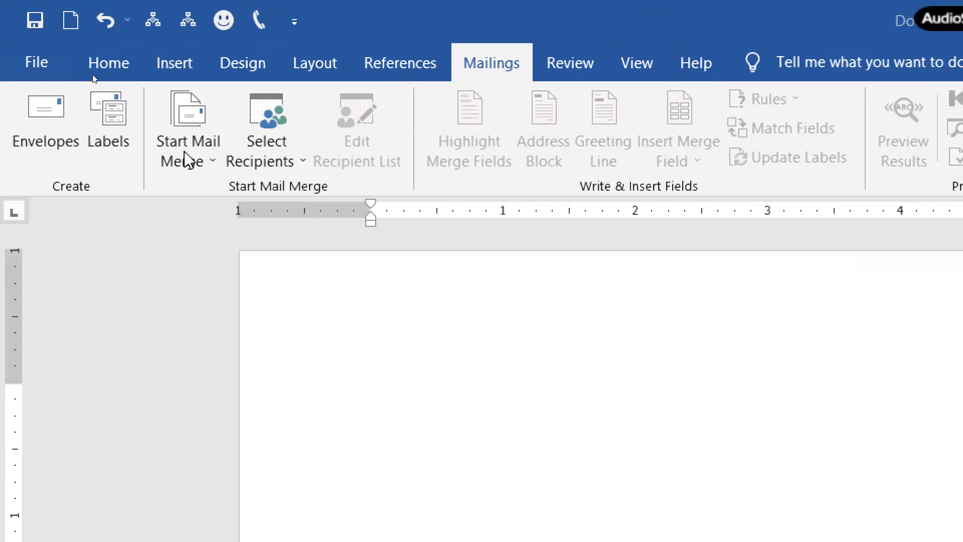
Open the Start Mail Merge list, dismiss it, and open it again.
left_click(193, 163)
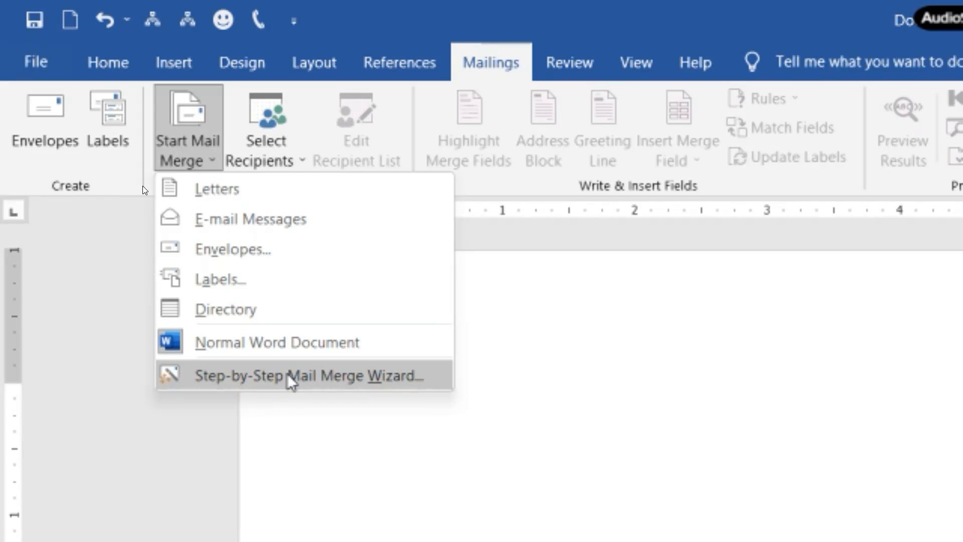
left_click(357, 441)
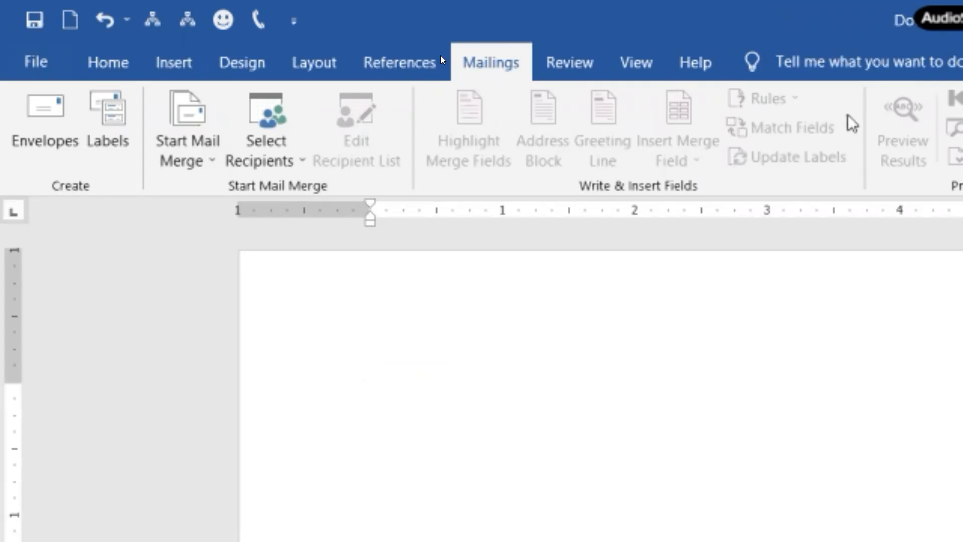
left_click(59, 161)
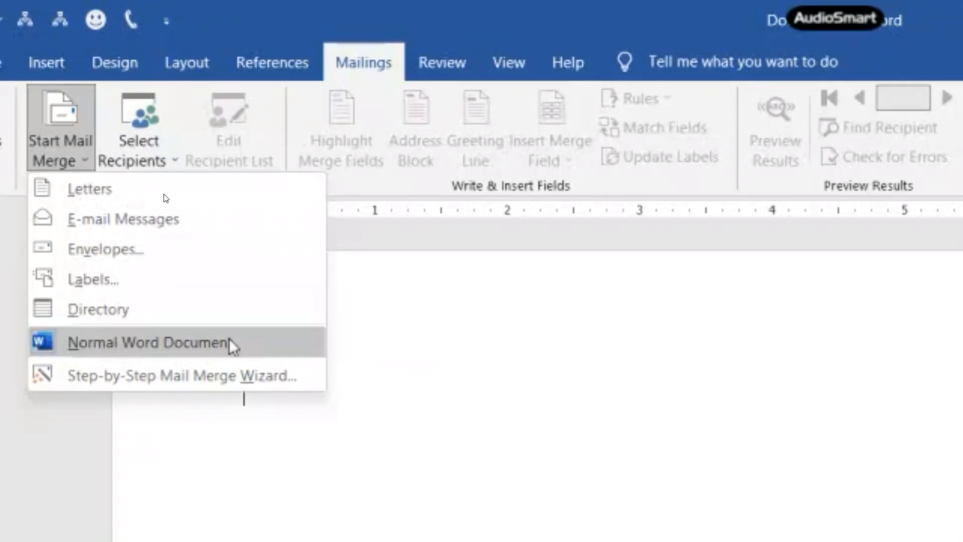
Launch the mail merge wizard, then set Zoom's recording location to the Recording folder on D:.
left_click(135, 376)
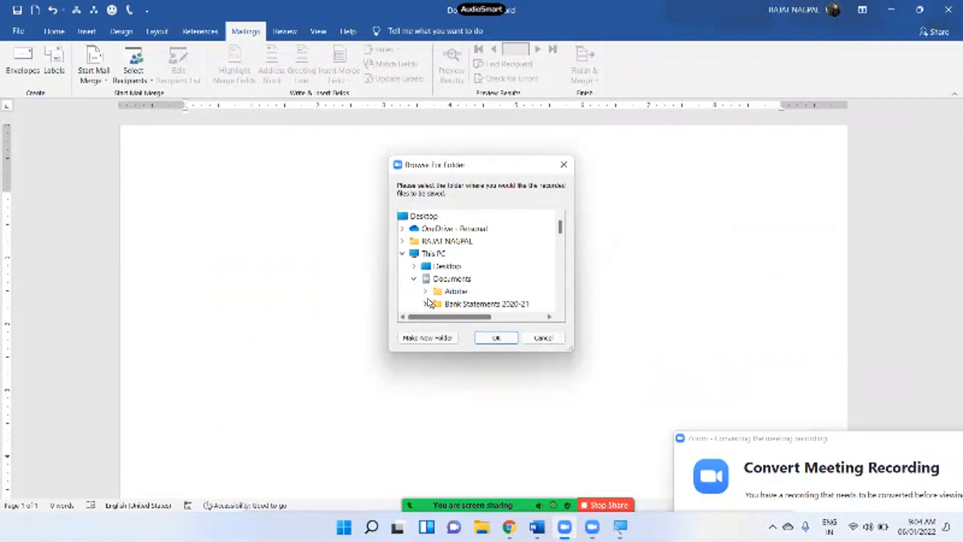
scroll(427, 297, "down", 10)
left_click(461, 229)
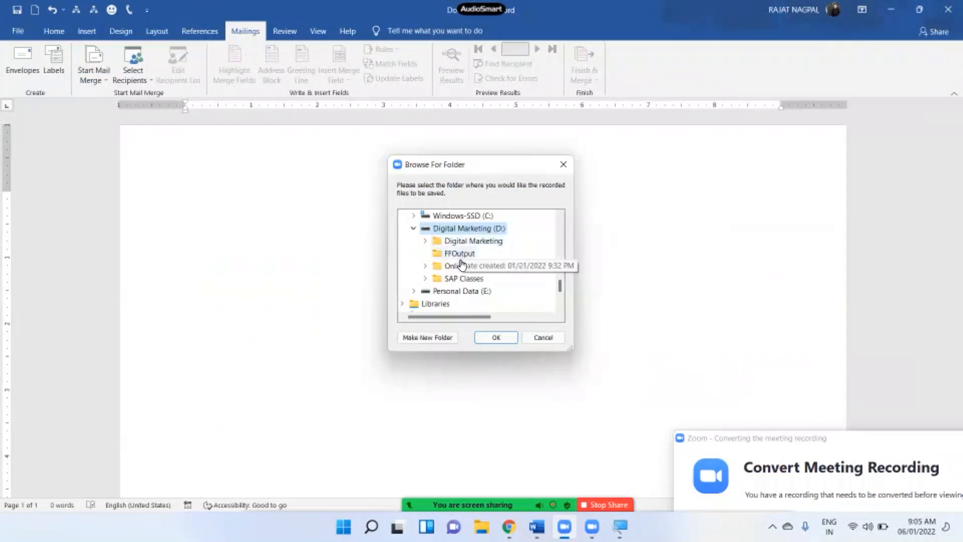
left_click(465, 269)
scroll(467, 282, "down", 4)
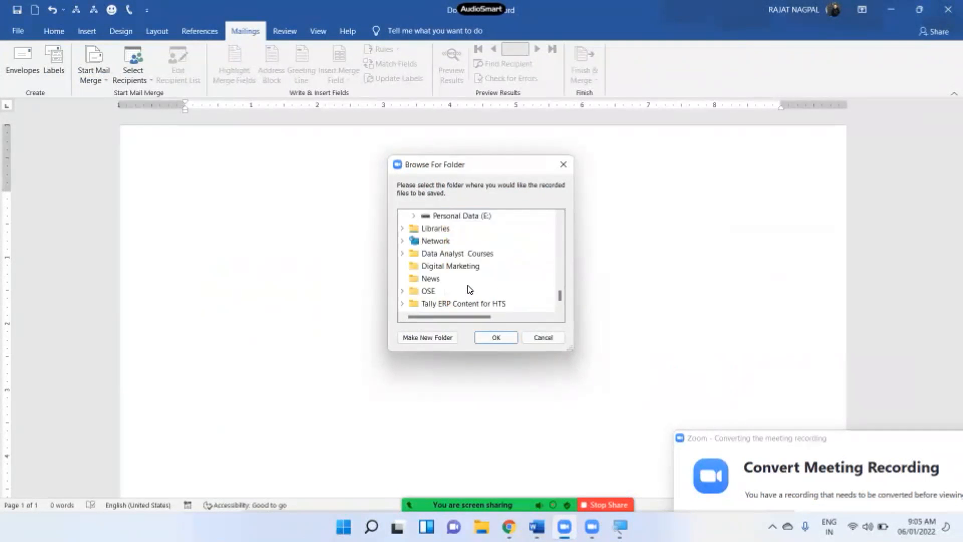
scroll(466, 225, "up", 1)
left_click(473, 230)
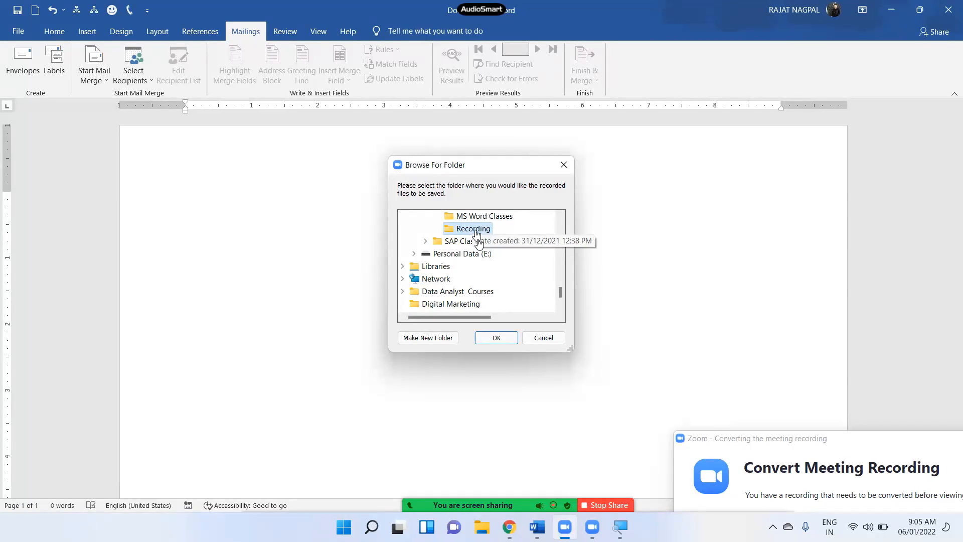
left_click(497, 338)
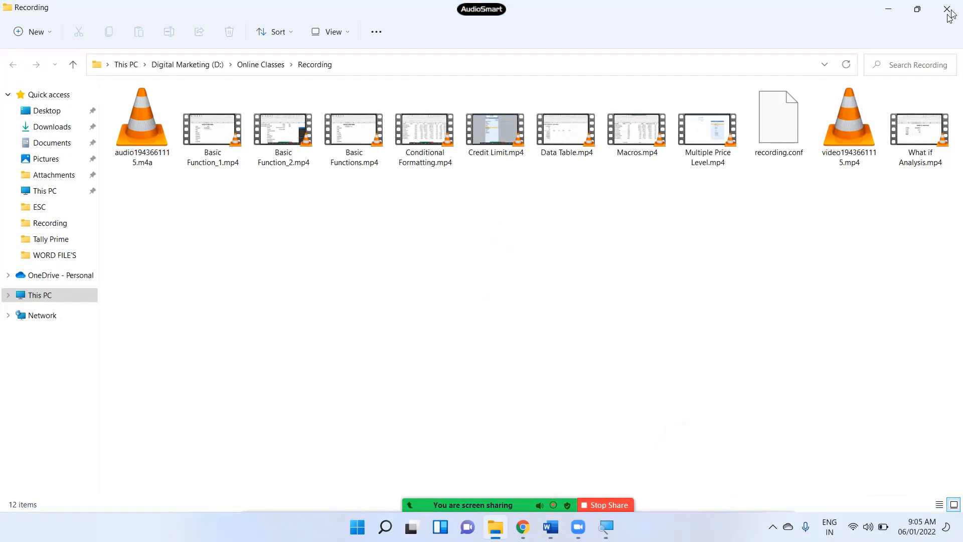
left_click(950, 11)
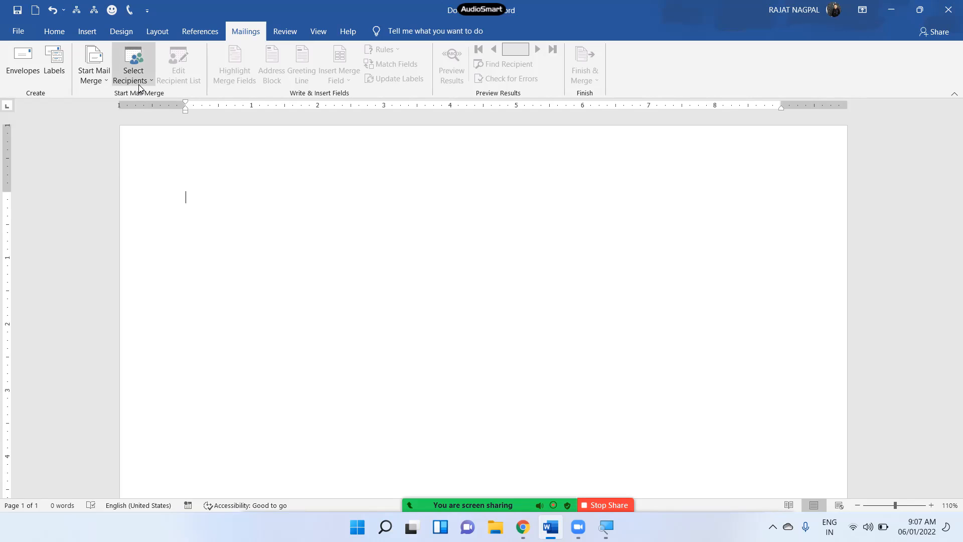
Launch the Step-by-Step Mail Merge Wizard from Start Mail Merge and widen its pane.
left_click(103, 82)
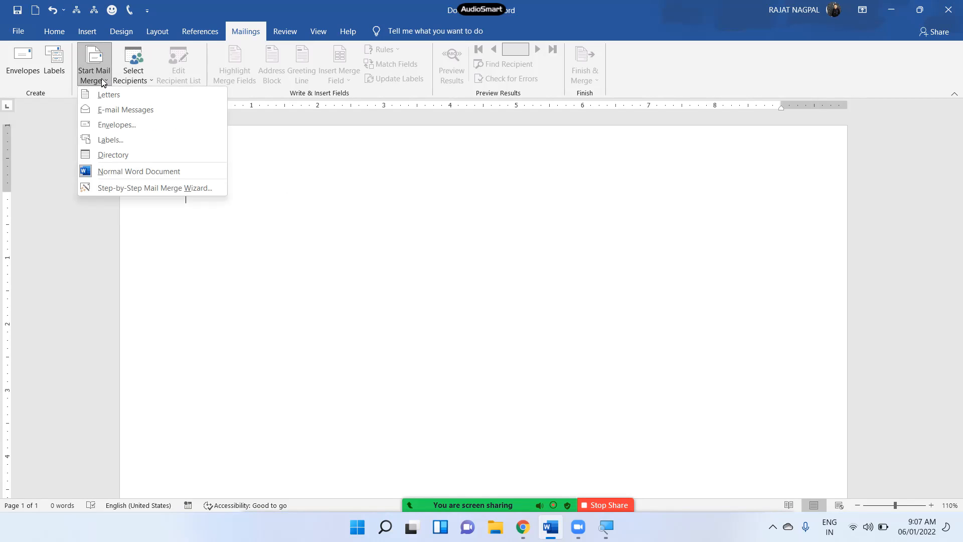
left_click(138, 189)
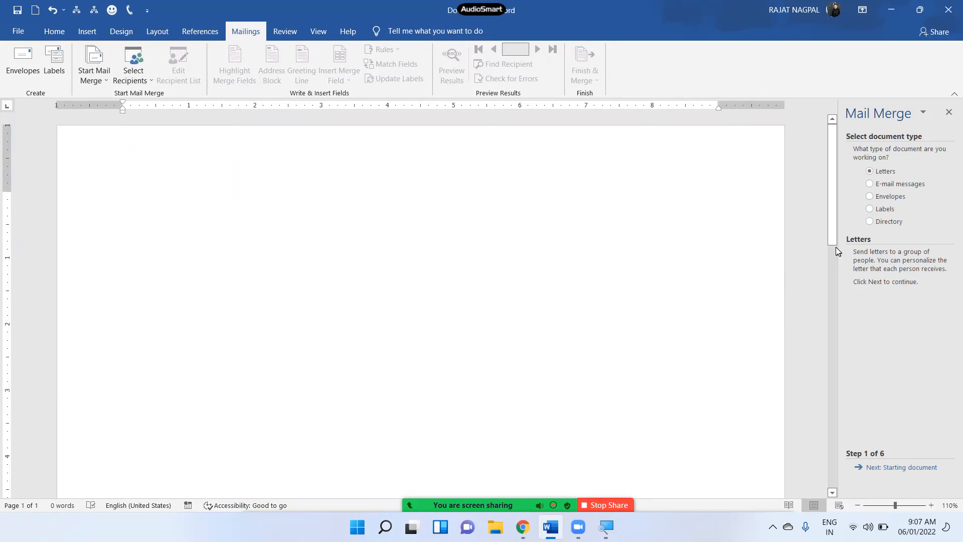
left_click_drag(839, 249, 767, 244)
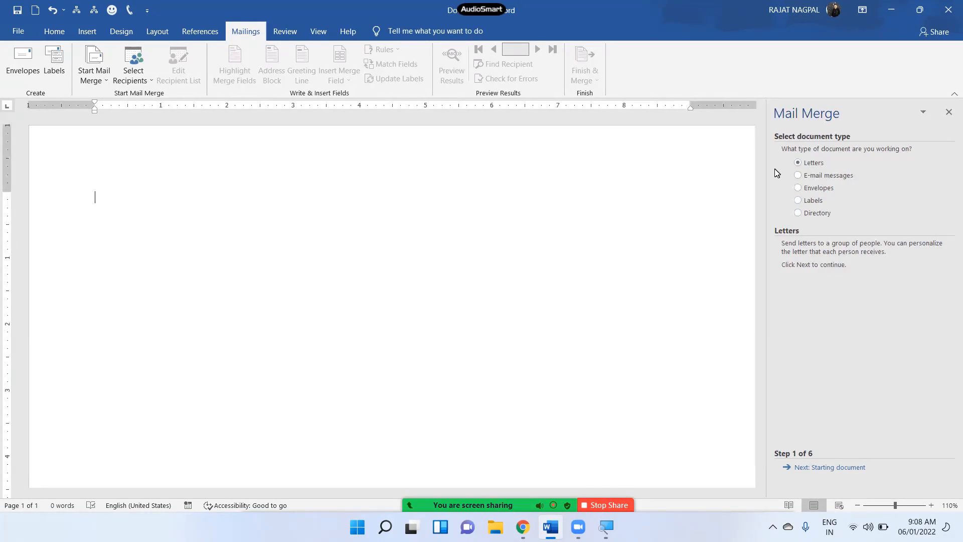
left_click(817, 177)
left_click(815, 164)
left_click(816, 175)
left_click(813, 163)
left_click(817, 176)
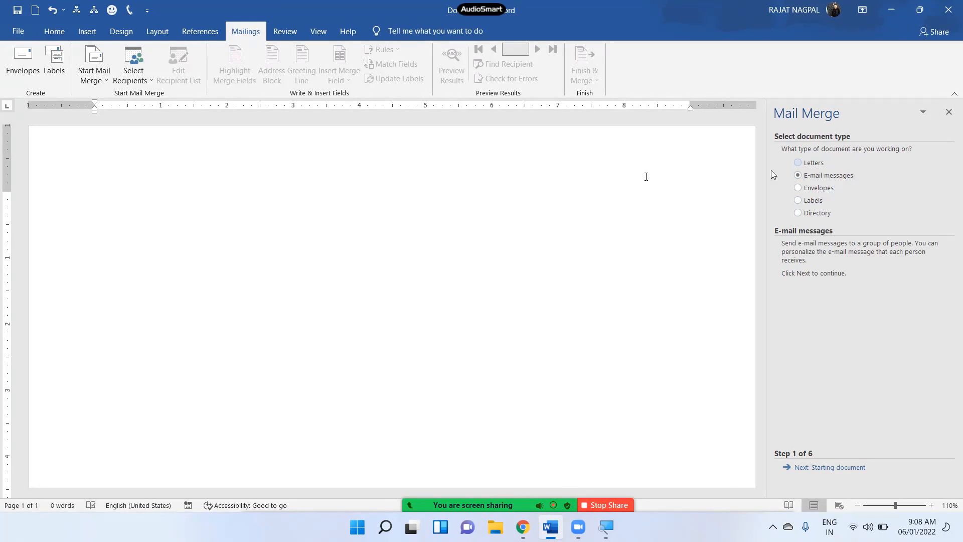
left_click(808, 167)
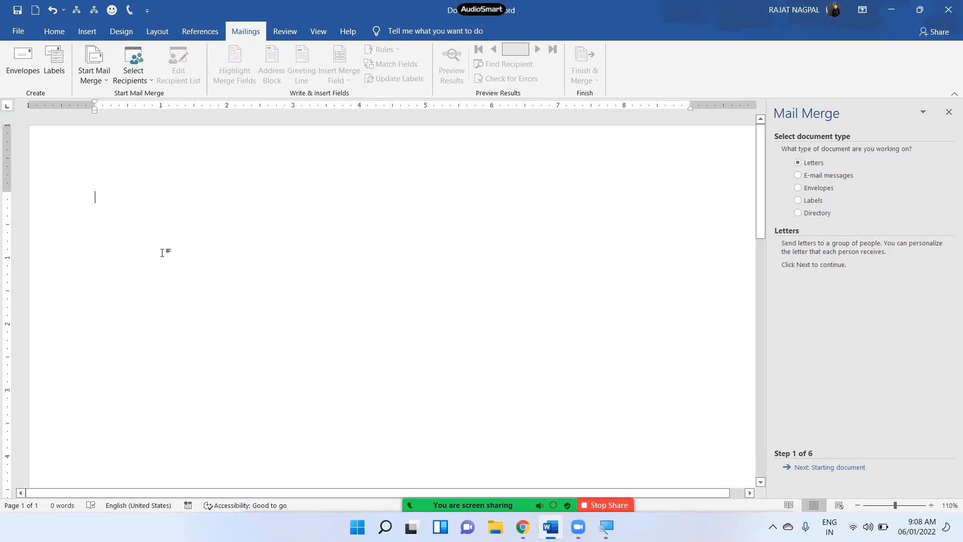
Type TO, then generate sample paragraphs below it with =RAND().
type("TO")
key("Return")
key("Return")
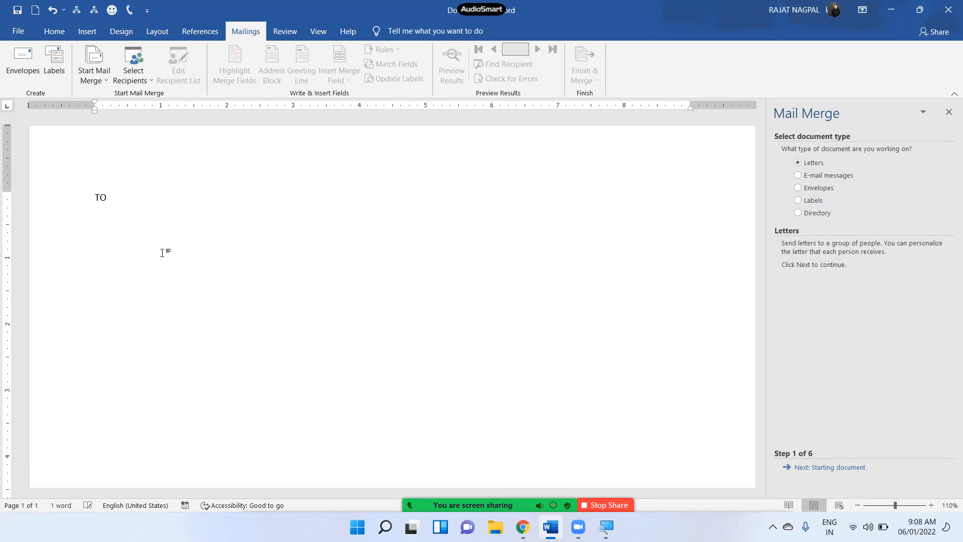
scroll(162, 252, "up", 3)
type("=RAND()")
key("Return")
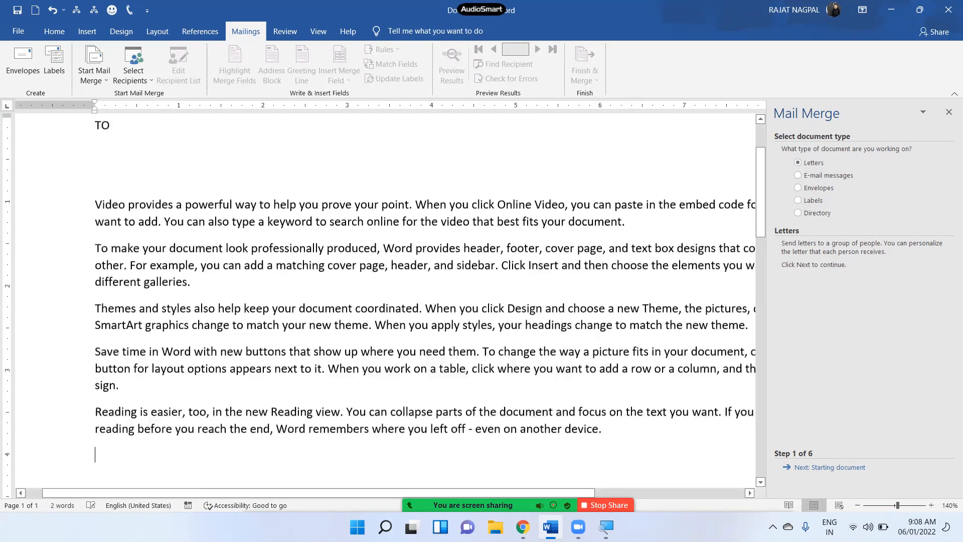
scroll(385, 301, "up", 2)
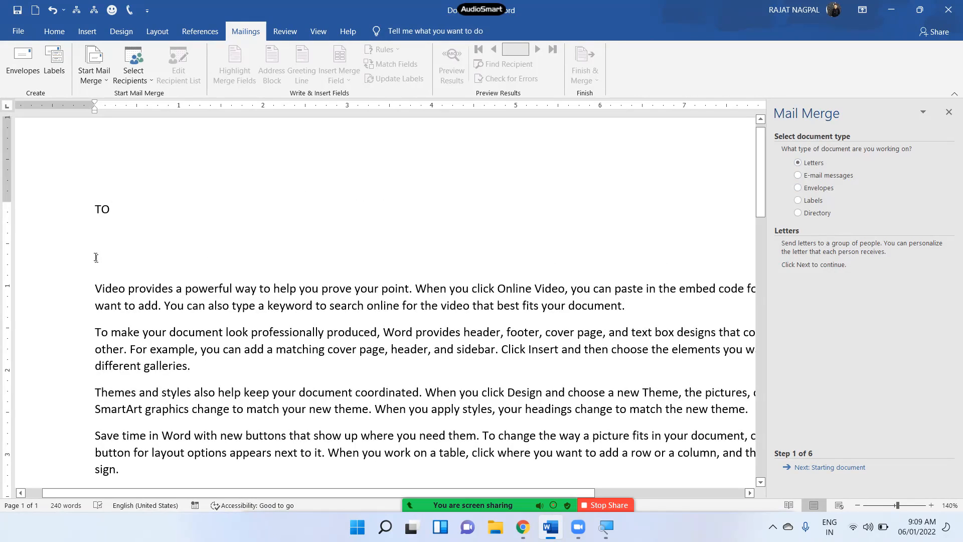
Add OXFORD and NEW DELHI lines below the last paragraph, undoing the AutoText insertion.
left_click(107, 240)
scroll(127, 259, "down", 4)
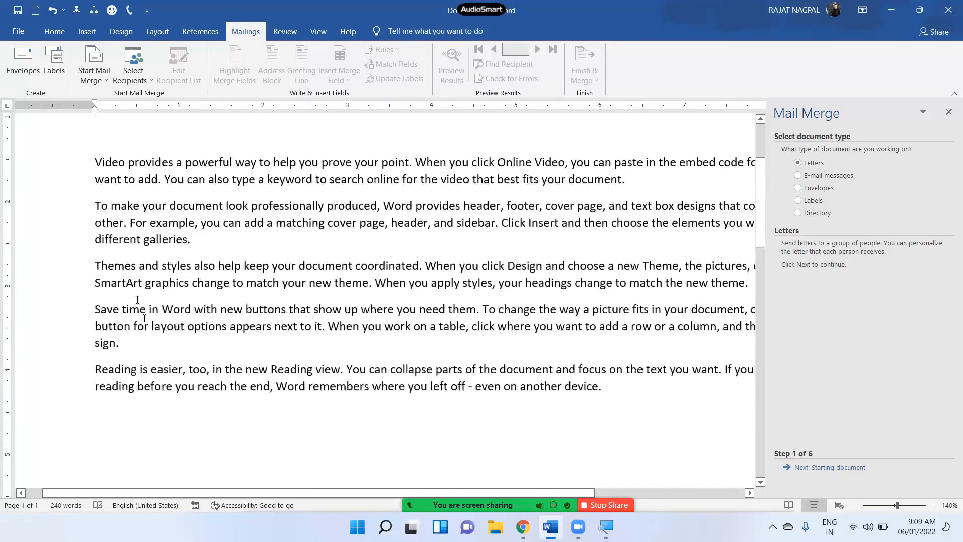
left_click(141, 330)
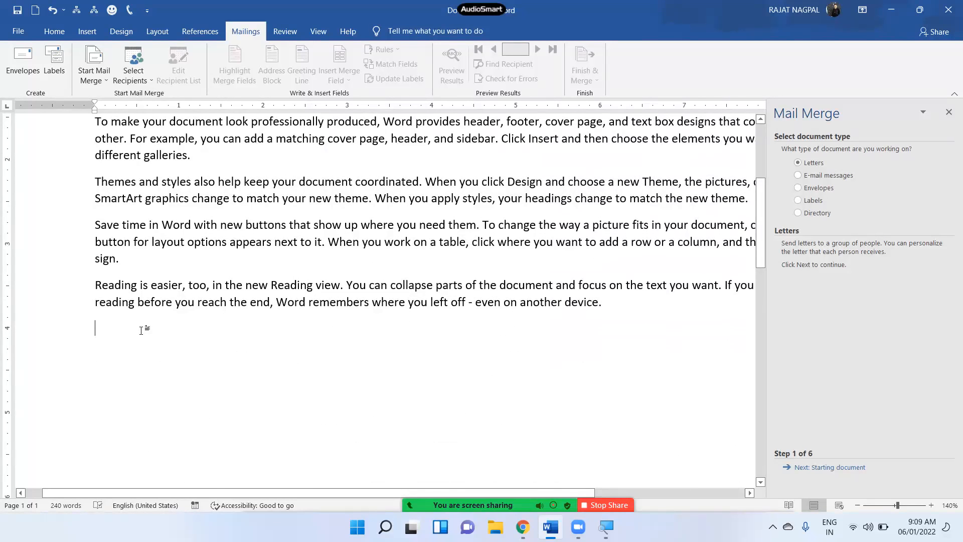
type("OXFOR")
key("Return")
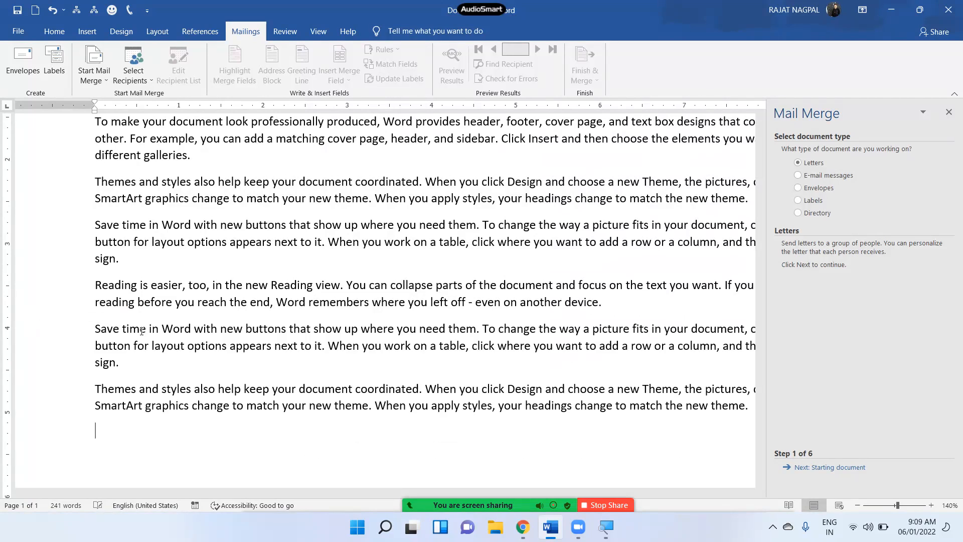
key("ctrl+z")
type("D")
type("NEW DE")
type("LHI")
scroll(114, 154, "up", 3)
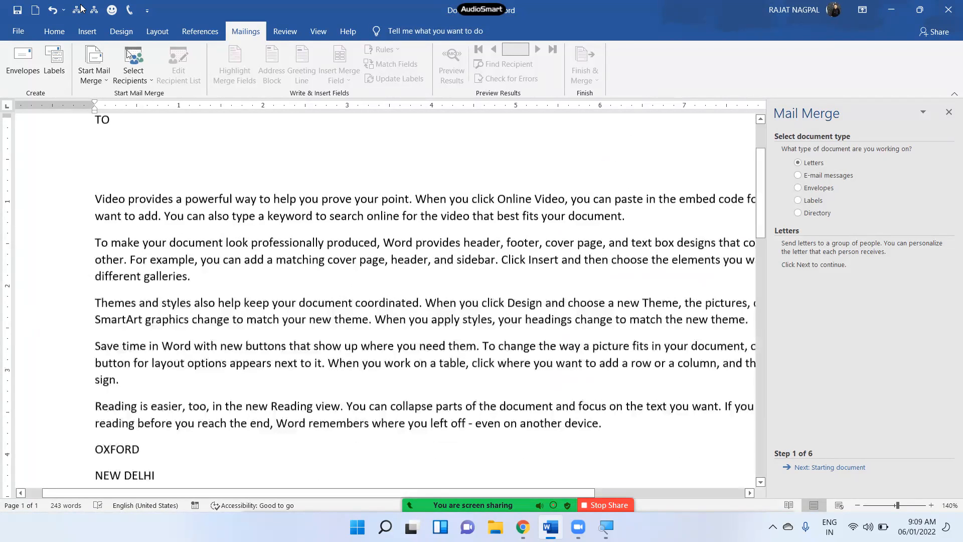
scroll(118, 184, "up", 1)
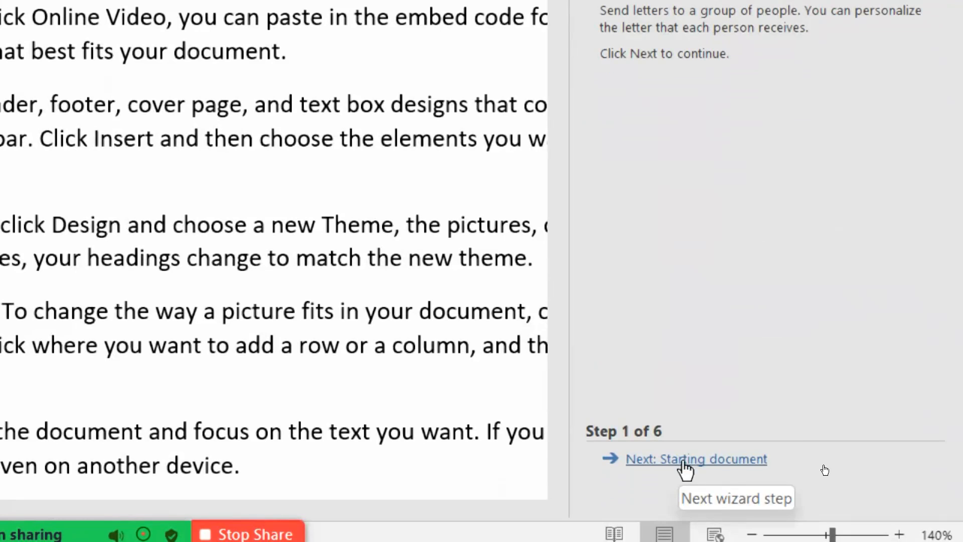
Advance to step 2 and choose 'Use the current document' as the starting document.
left_click(680, 458)
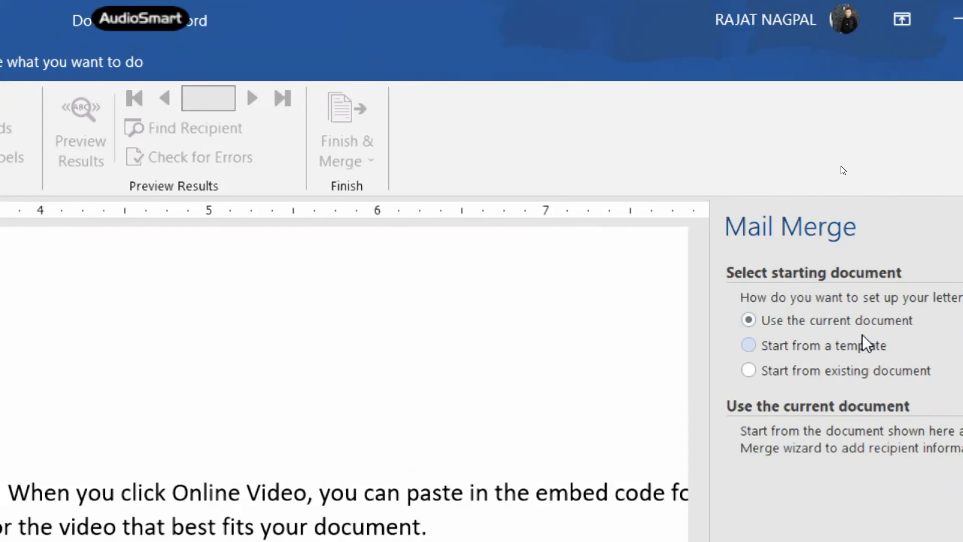
left_click(818, 376)
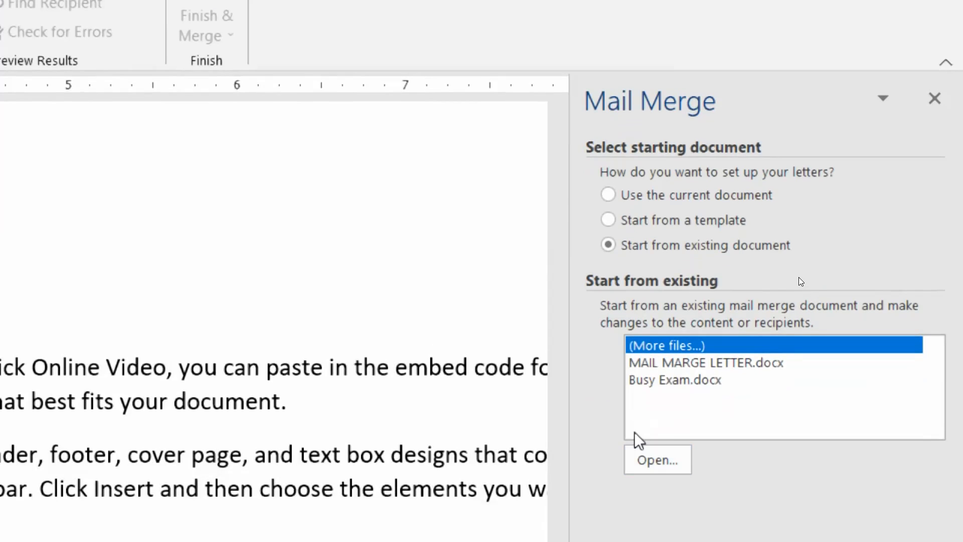
left_click(660, 195)
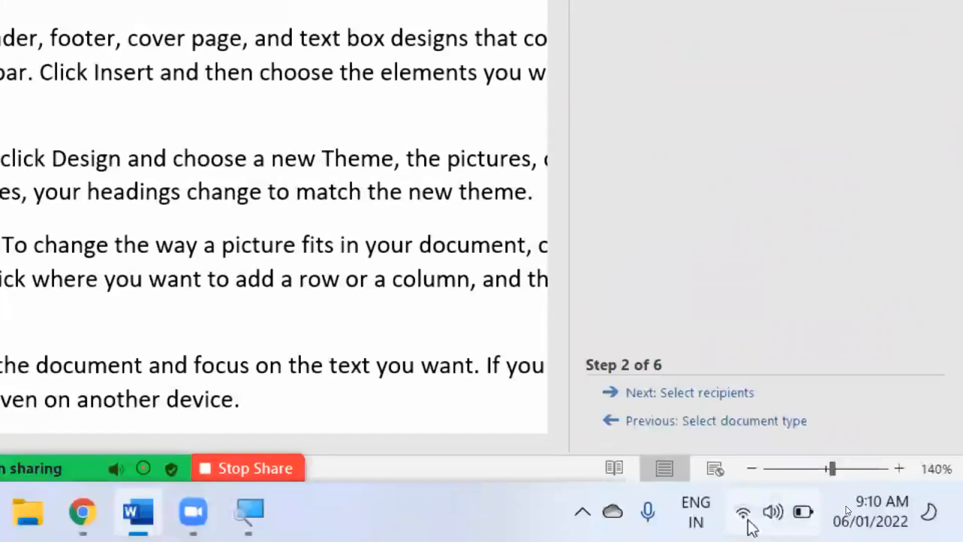
Advance to Select recipients and choose 'Type a new list'.
left_click(689, 401)
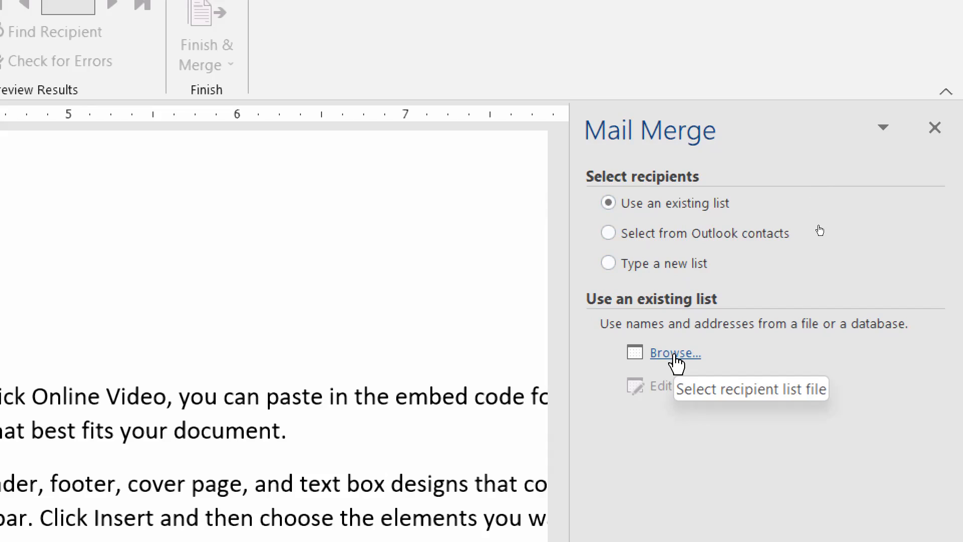
left_click(675, 271)
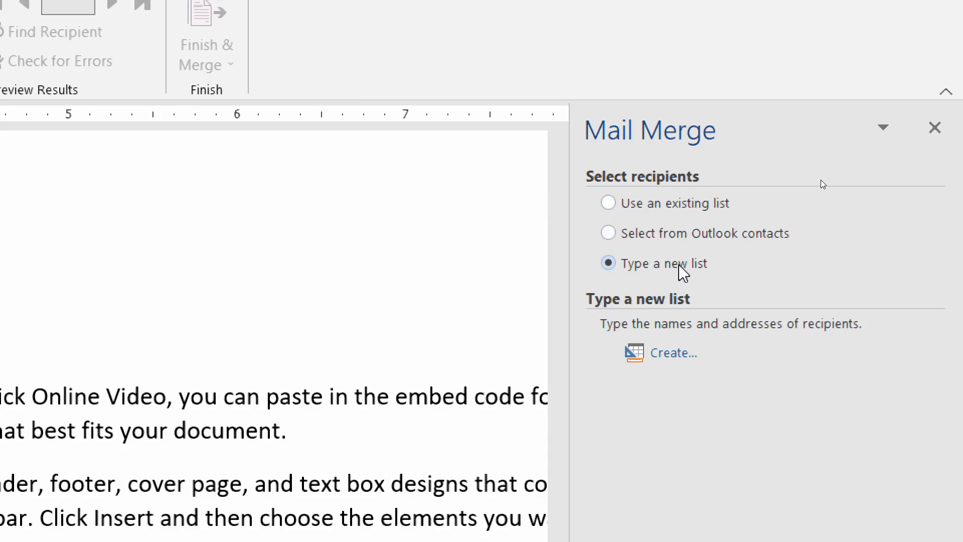
Create a new address list and enter the first recipient: title MR, name, company OXFORD, address DELHI.
left_click(674, 354)
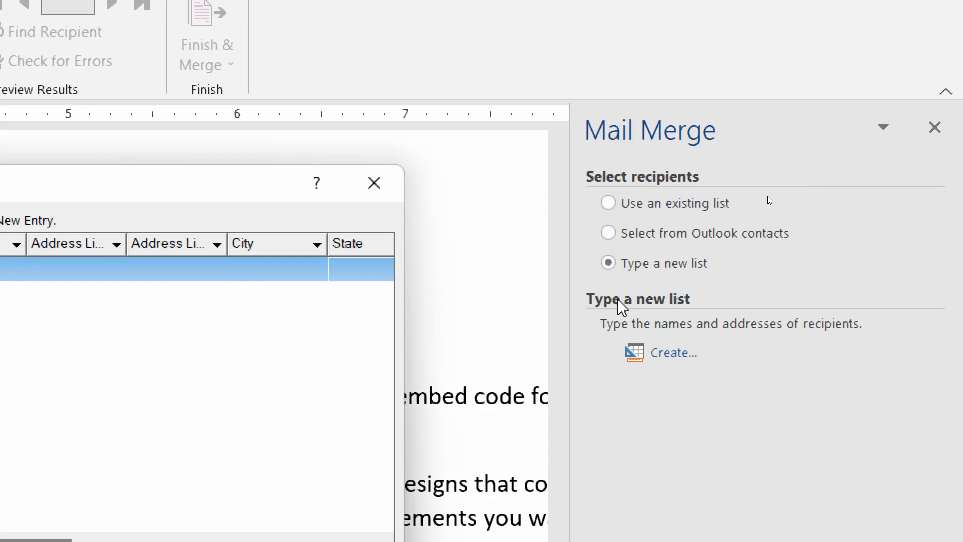
left_click_drag(208, 185, 407, 53)
left_click(159, 144)
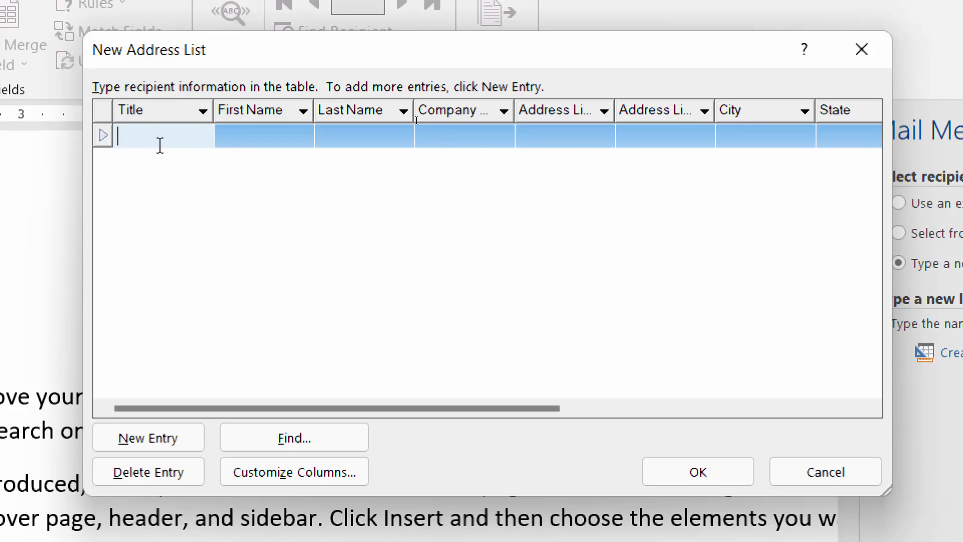
type("MR")
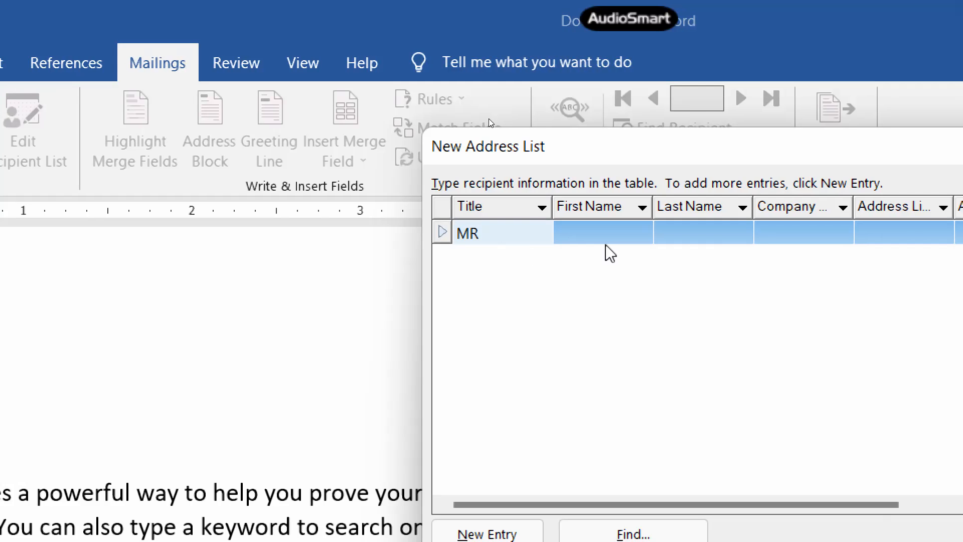
key("Tab")
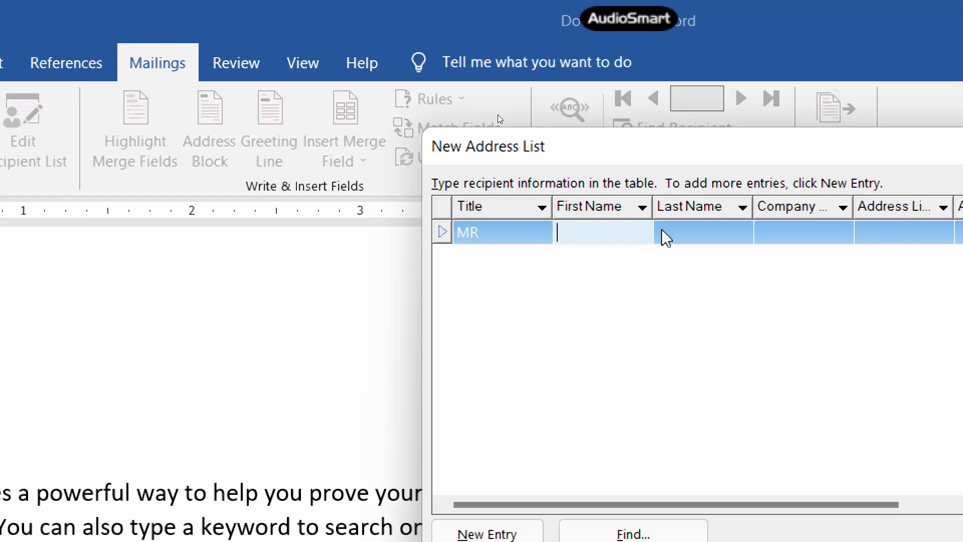
key("Tab")
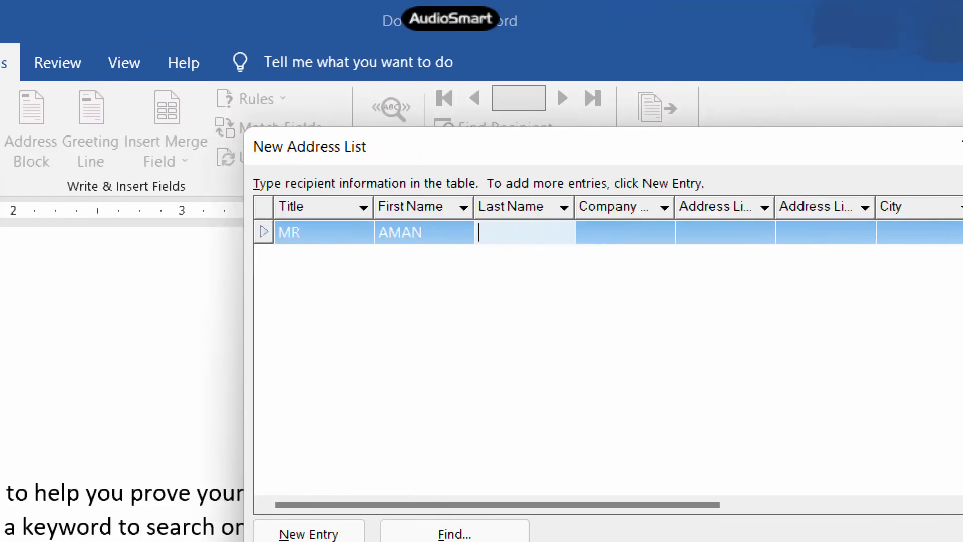
key("Tab")
type("OXFORD")
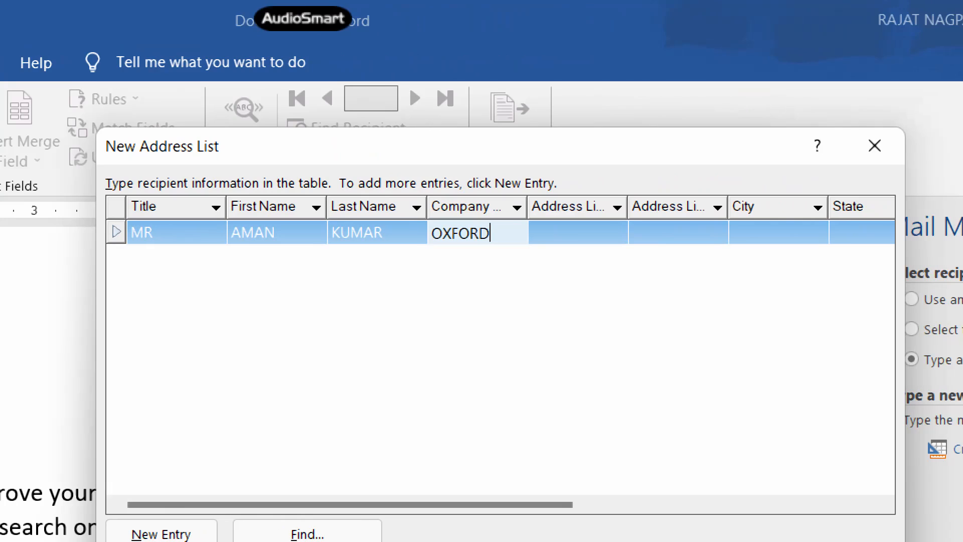
key("Tab")
type("DELHI")
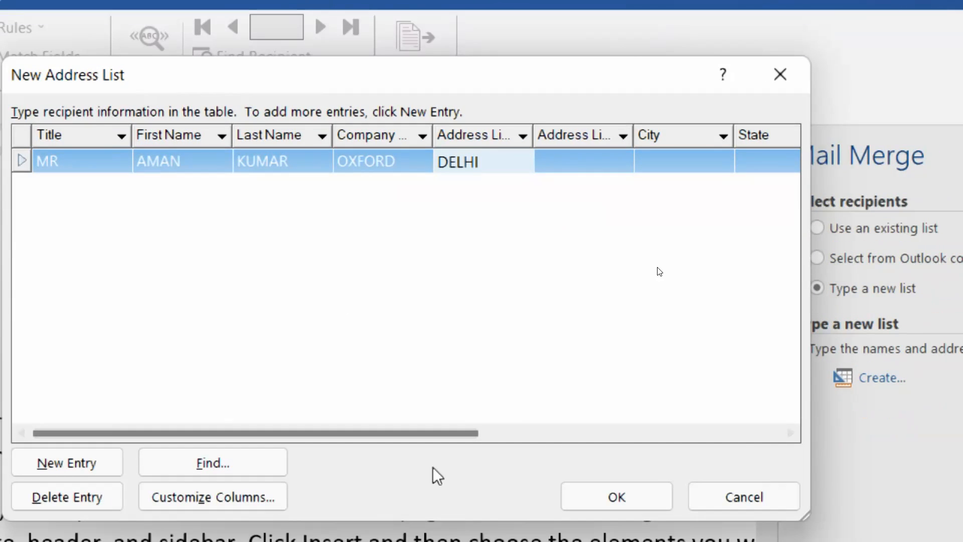
Fill in the first recipient's e-mail address and start a new row.
left_click(791, 433)
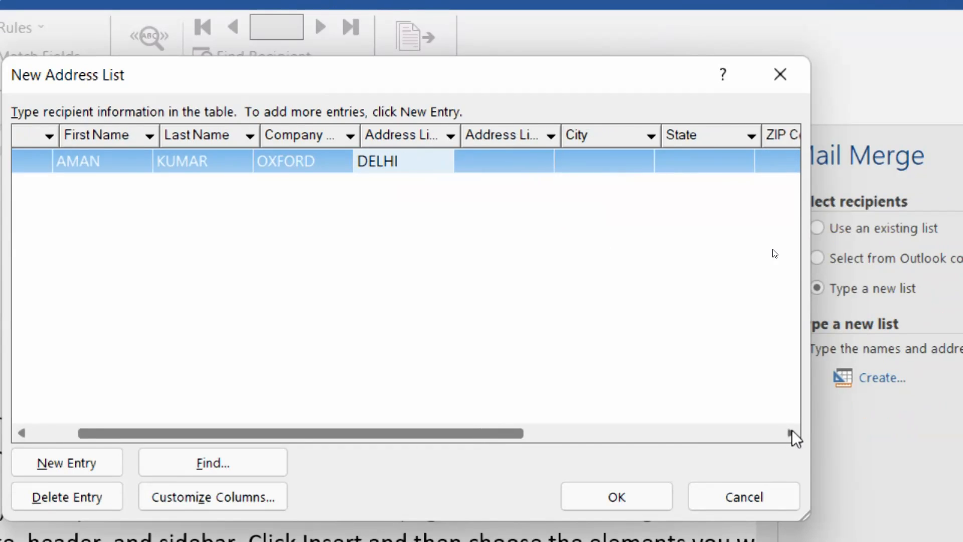
left_click_drag(792, 433, 792, 433)
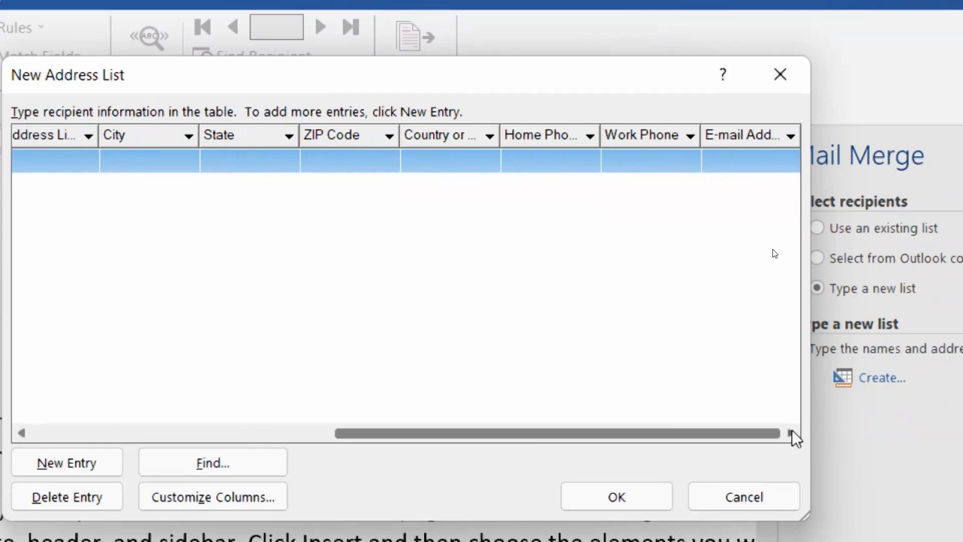
left_click(743, 165)
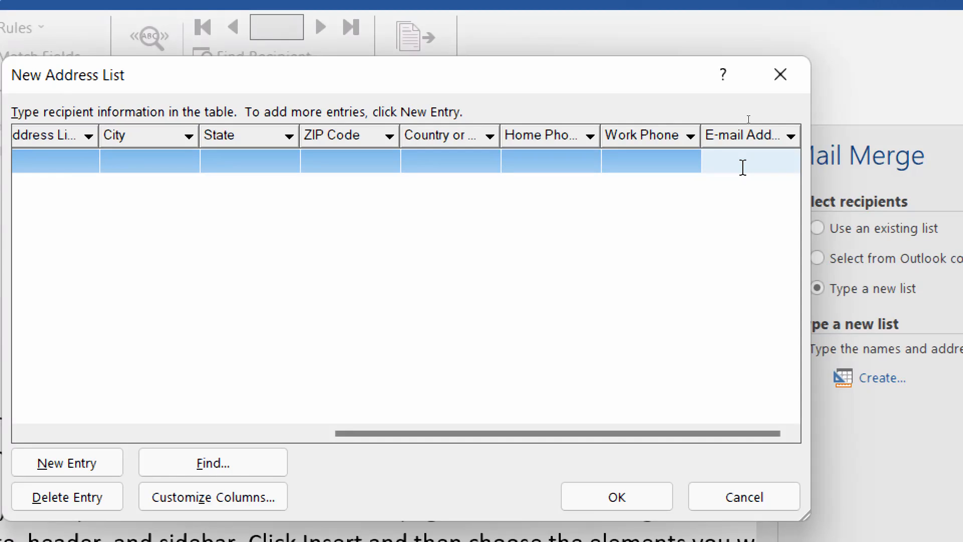
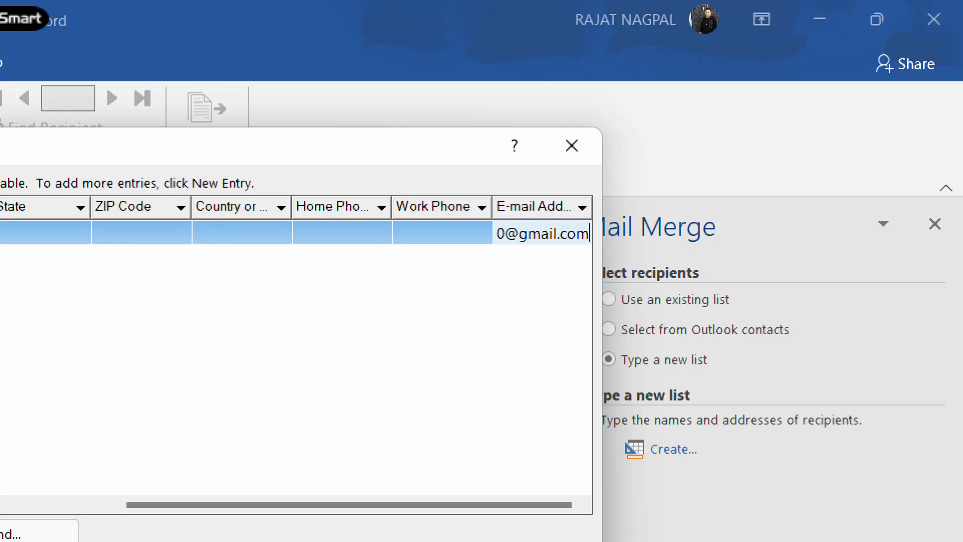
key("Tab")
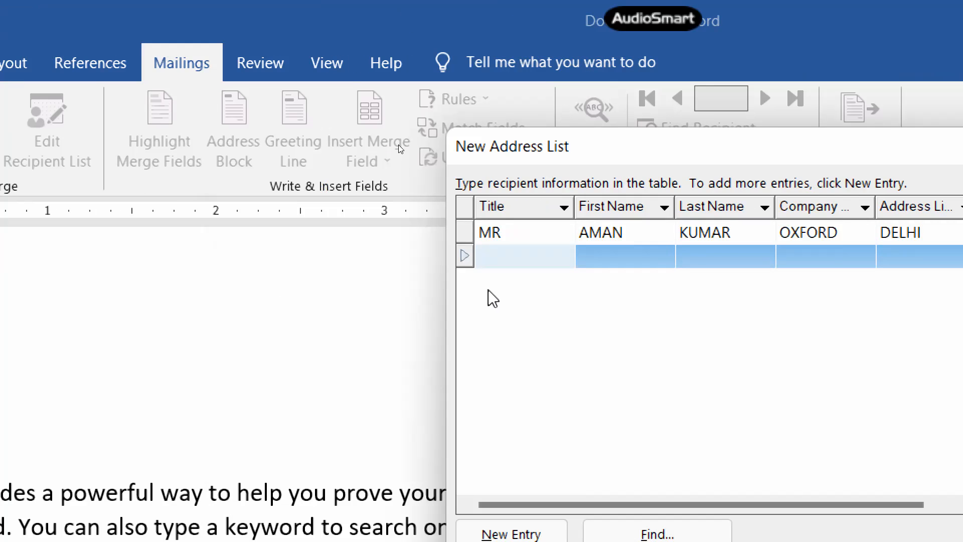
Enter the second recipient with title MR, first name, company OXFORD and address DELHI.
type("mr")
key("Tab")
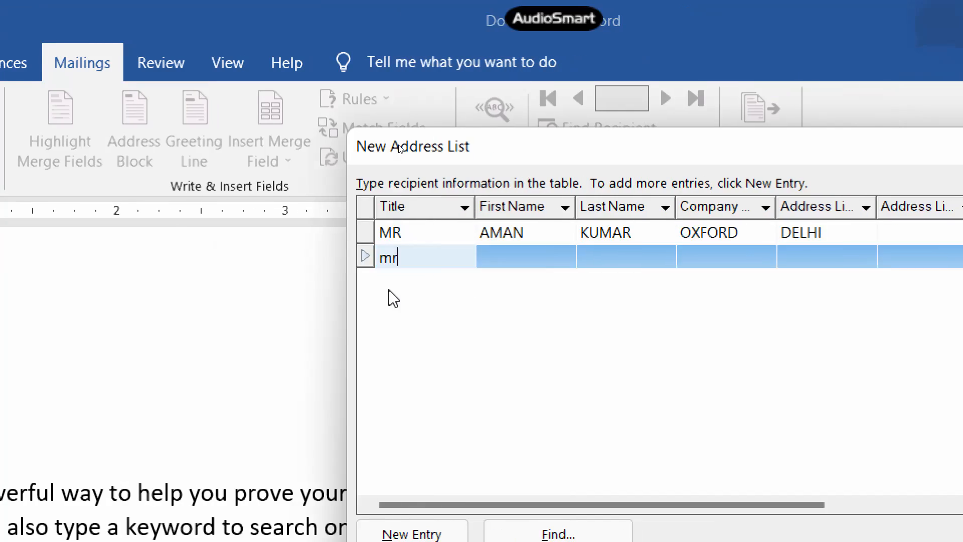
key("shift+Tab")
key("BackSpace")
type("MR")
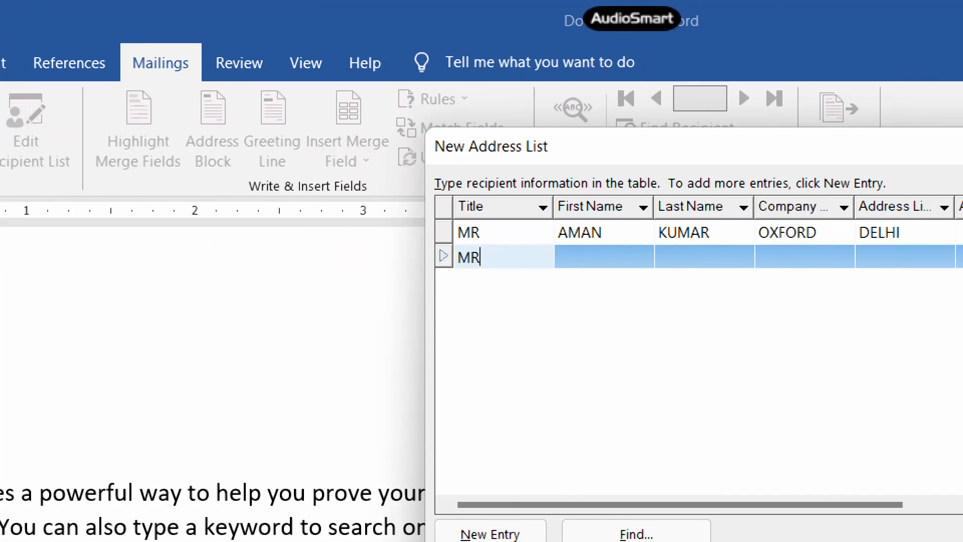
key("Tab")
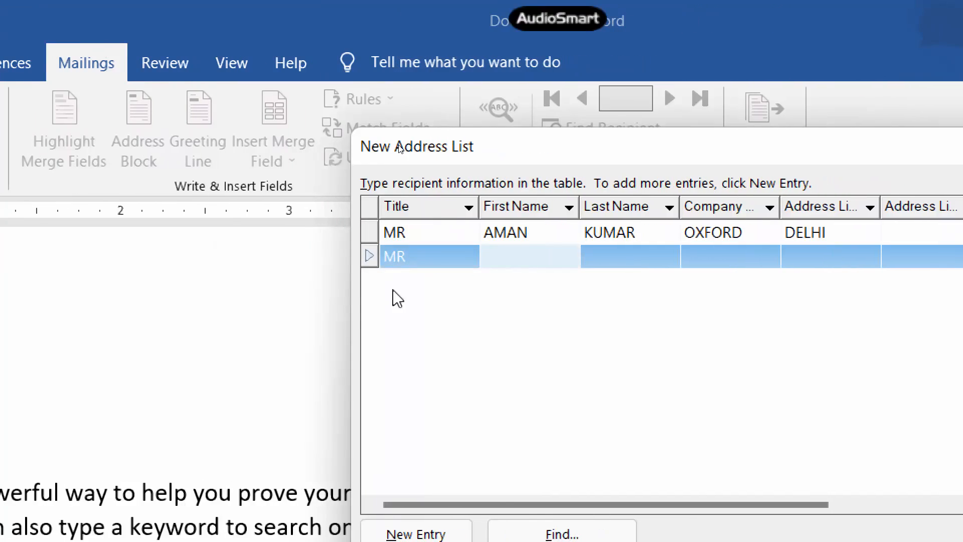
type("PAWAN")
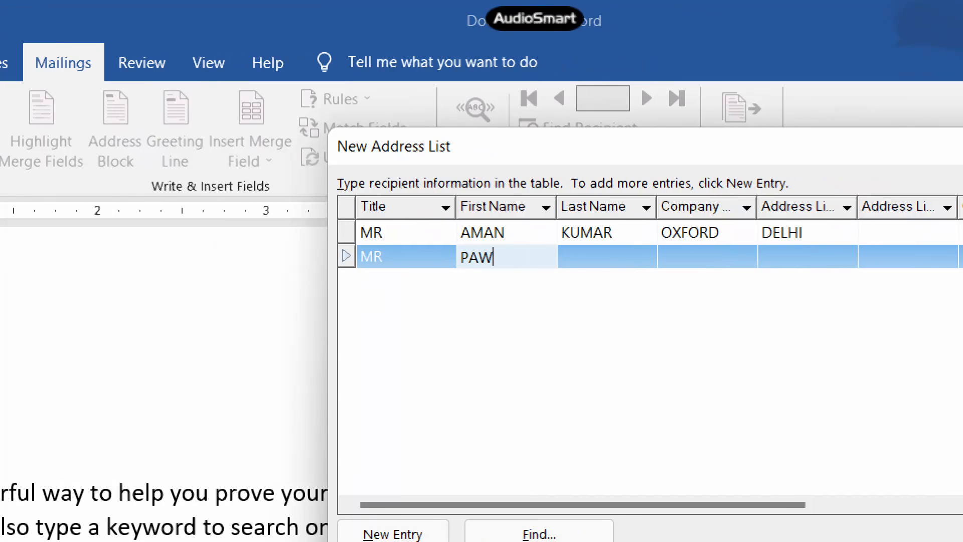
key("Tab")
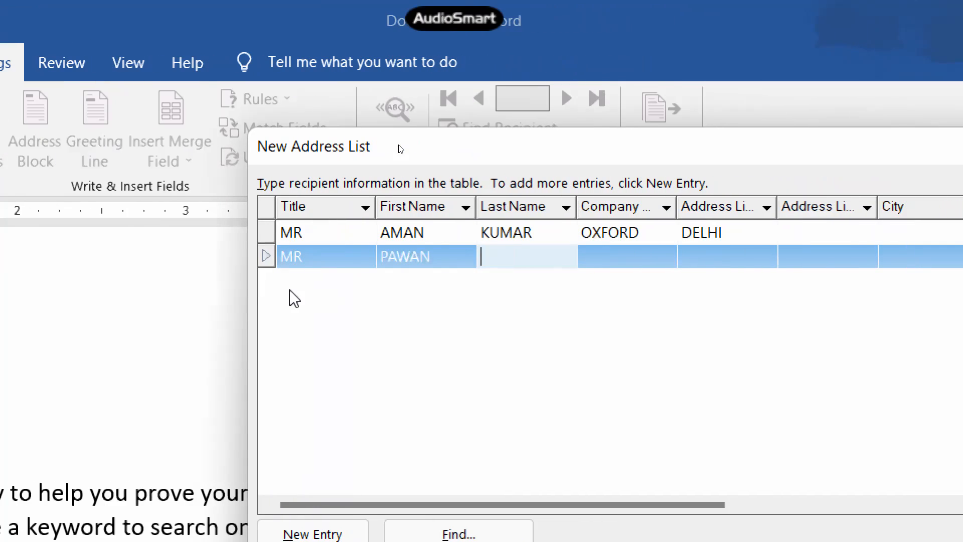
key("Tab")
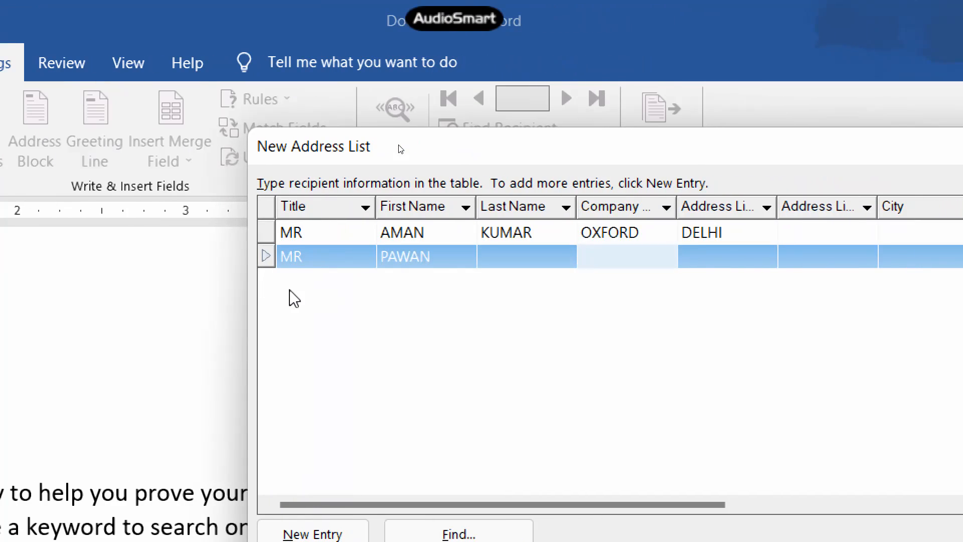
type("OXFORD")
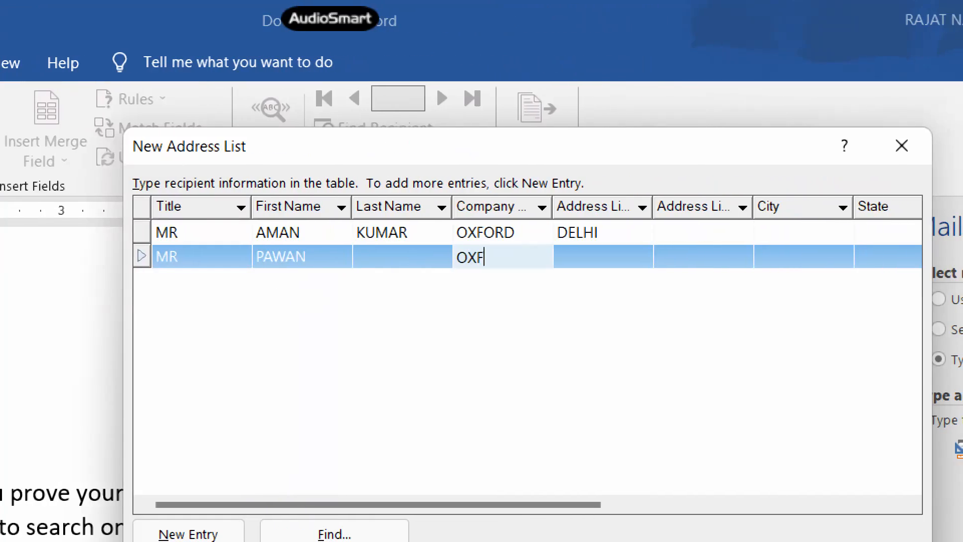
key("Tab")
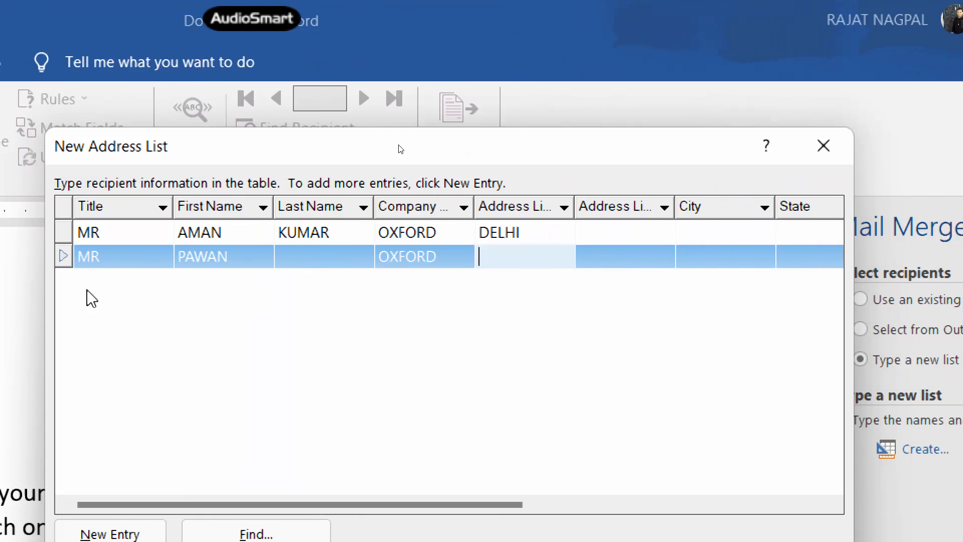
type("DELHI")
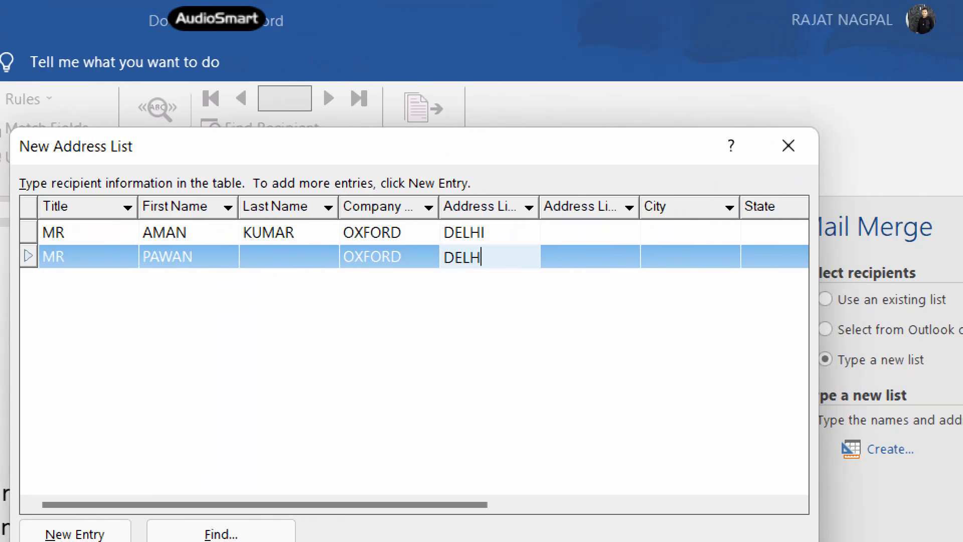
Fill in the second recipient's e-mail address and add a blank third row.
key("Tab")
key("Tab")
key("Tab")
key("Tab")
key("Tab")
key("Tab")
key("Tab")
key("Tab")
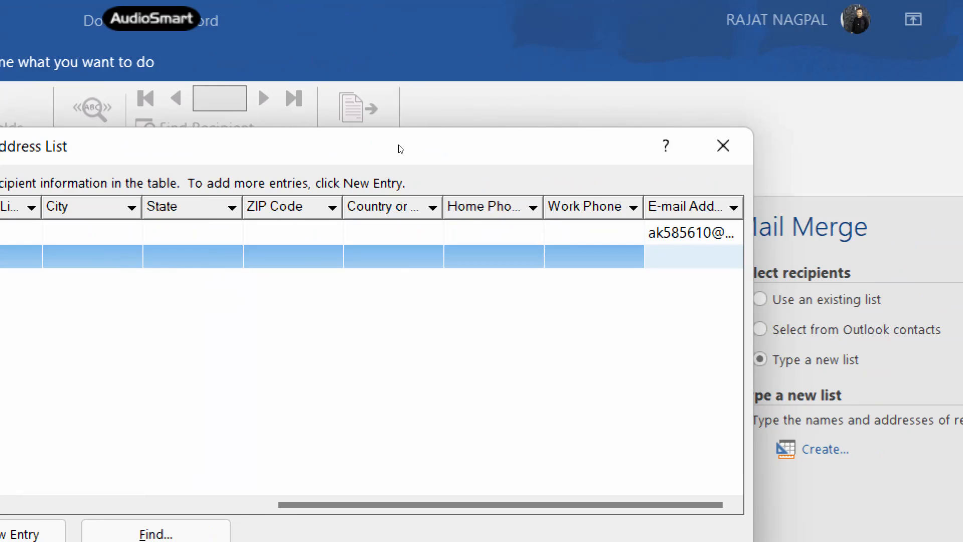
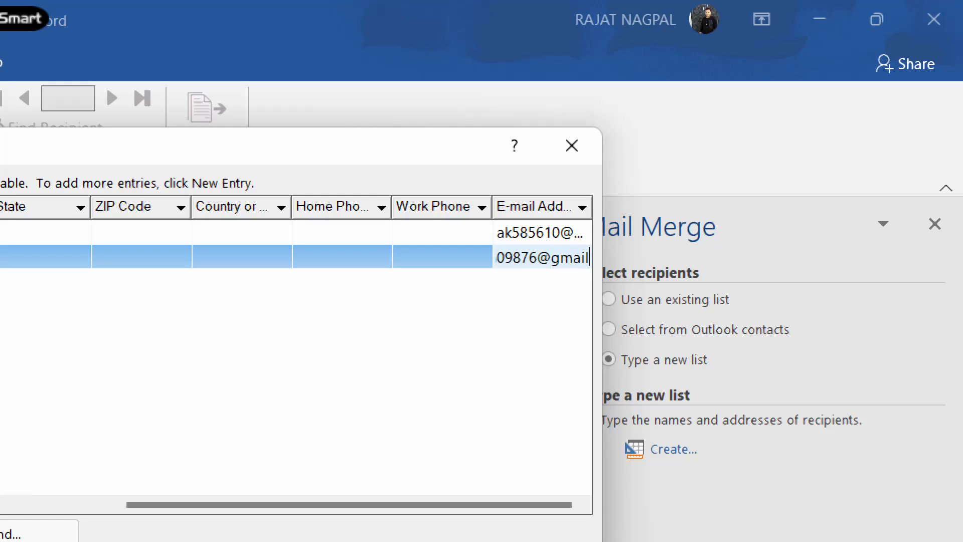
key("Tab")
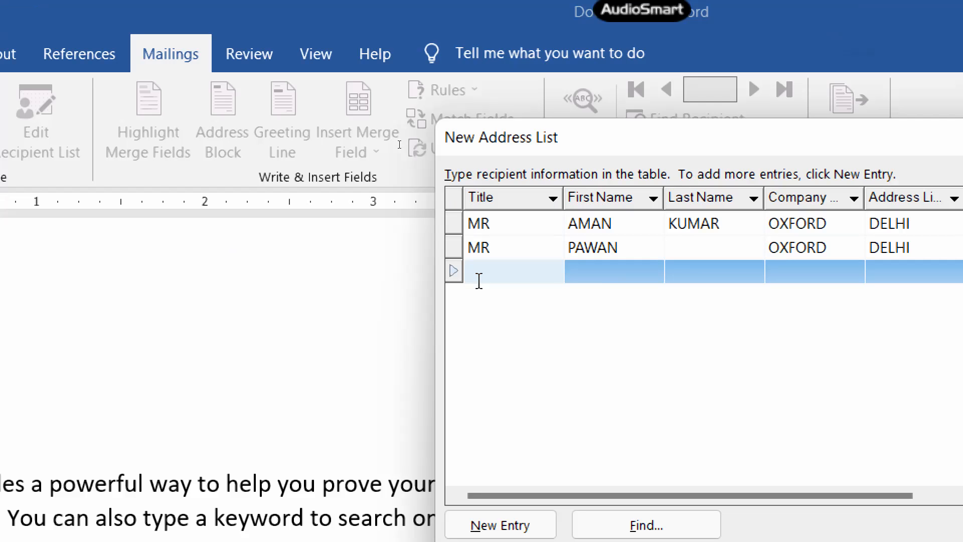
Enter the third recipient with title MR, first name, company OXFORD and address DELHI.
type("mr")
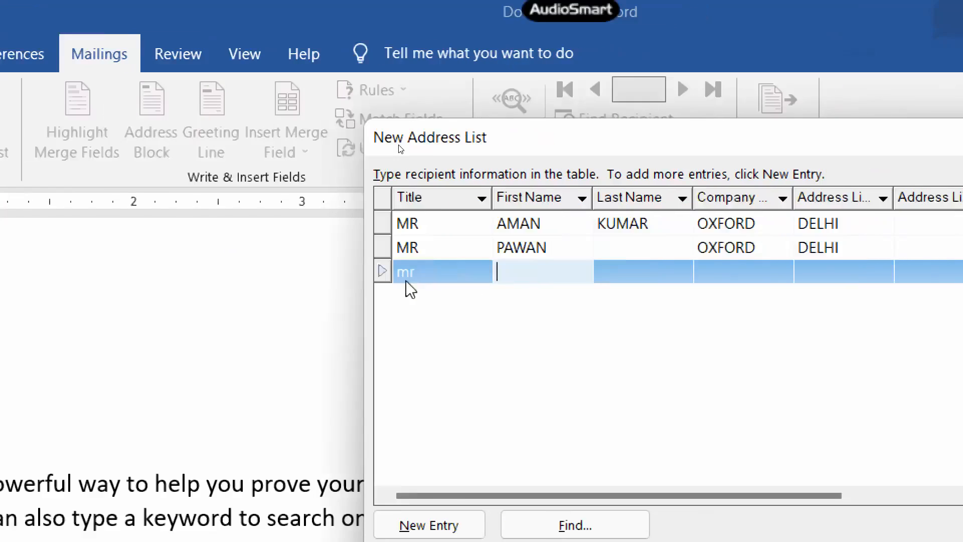
key("BackSpace")
key("BackSpace")
type("MR")
key("Tab")
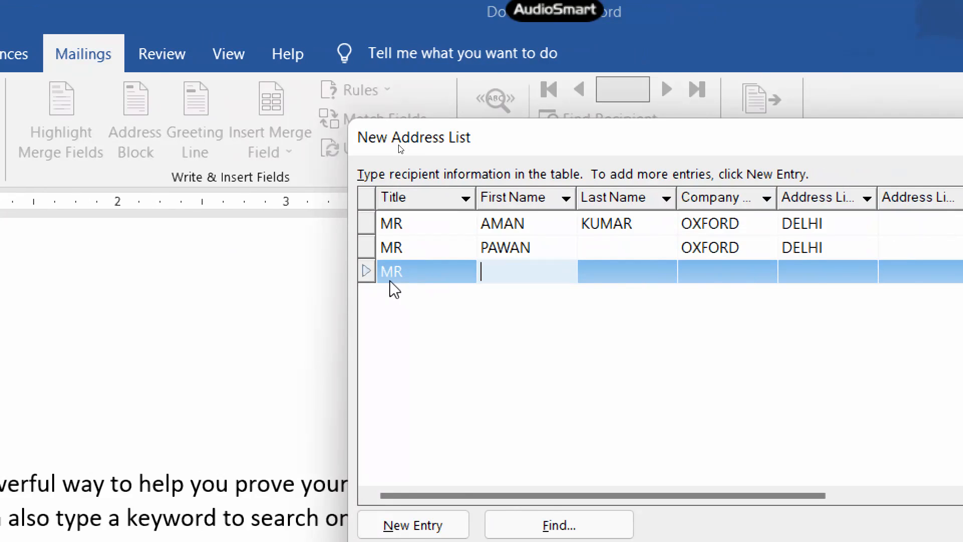
type("ZAHEER")
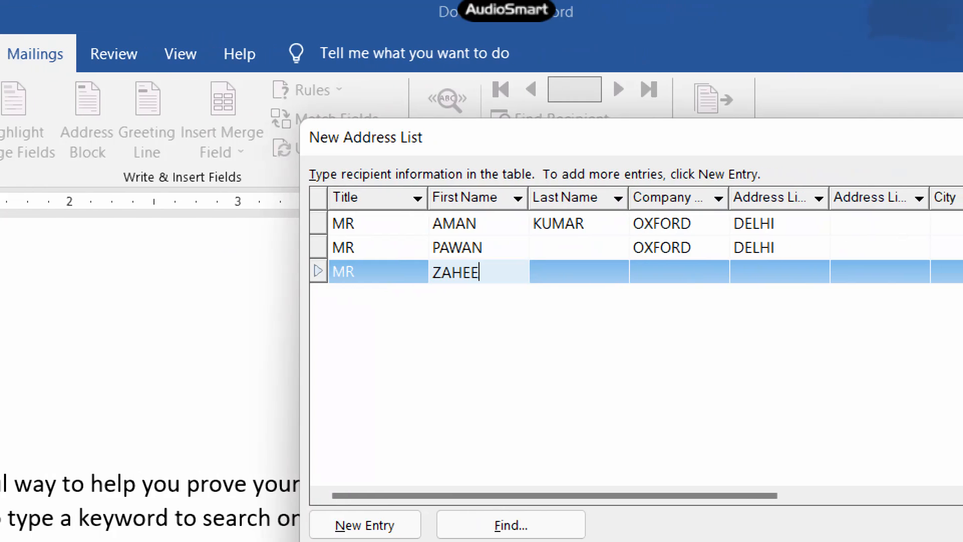
key("Tab")
key("Tab")
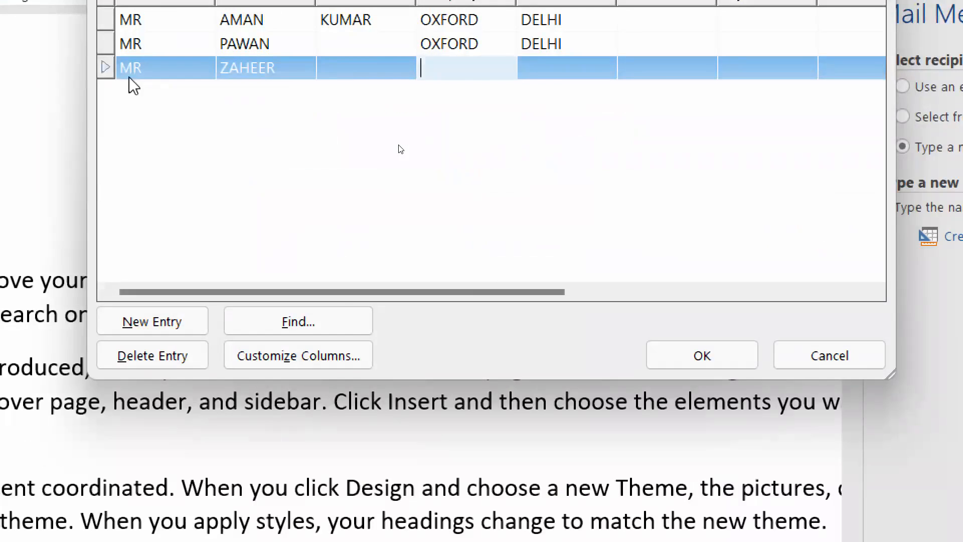
type("OXFORD")
key("Tab")
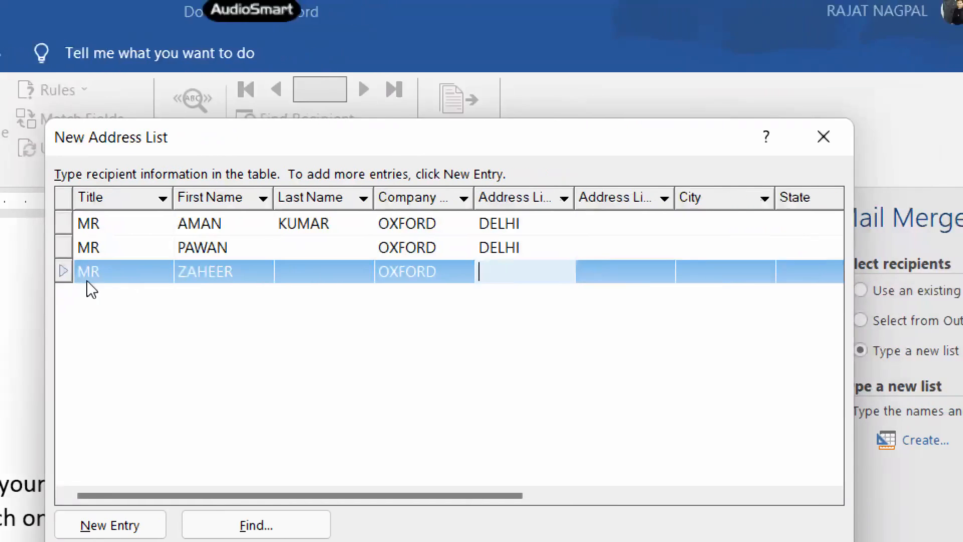
type("DL")
key("BackSpace")
type("ED")
key("BackSpace")
type("LHI")
Add the third recipient's e-mail, start a blank row, and decline Zoom's unmute prompt.
key("Tab")
key("Tab")
key("Tab")
key("Tab")
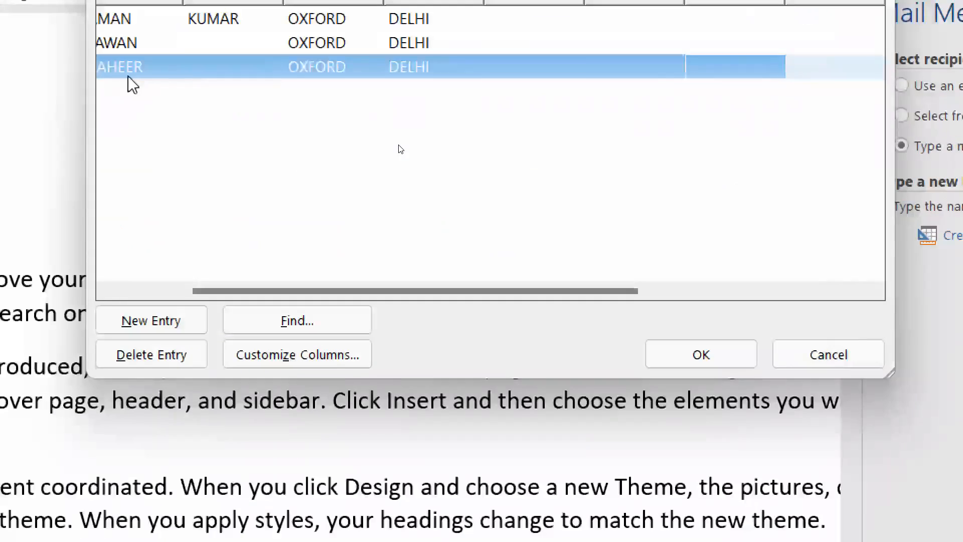
key("Tab")
key("Tab")
key("Tab")
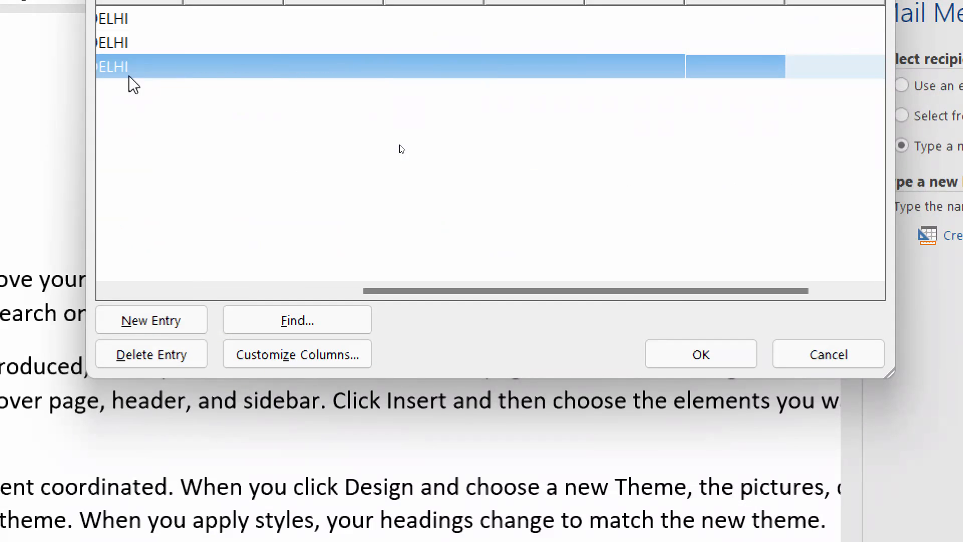
key("Tab")
type("M")
key("BackSpace")
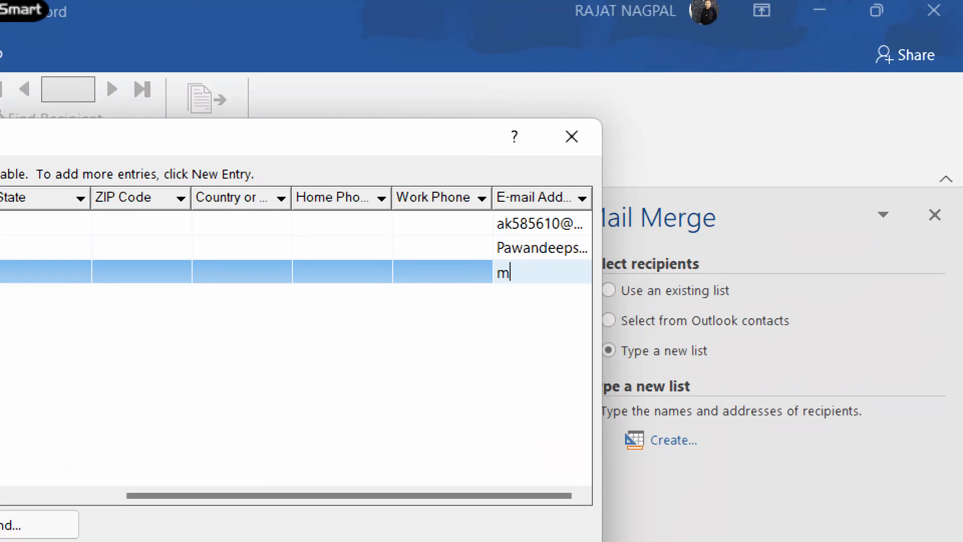
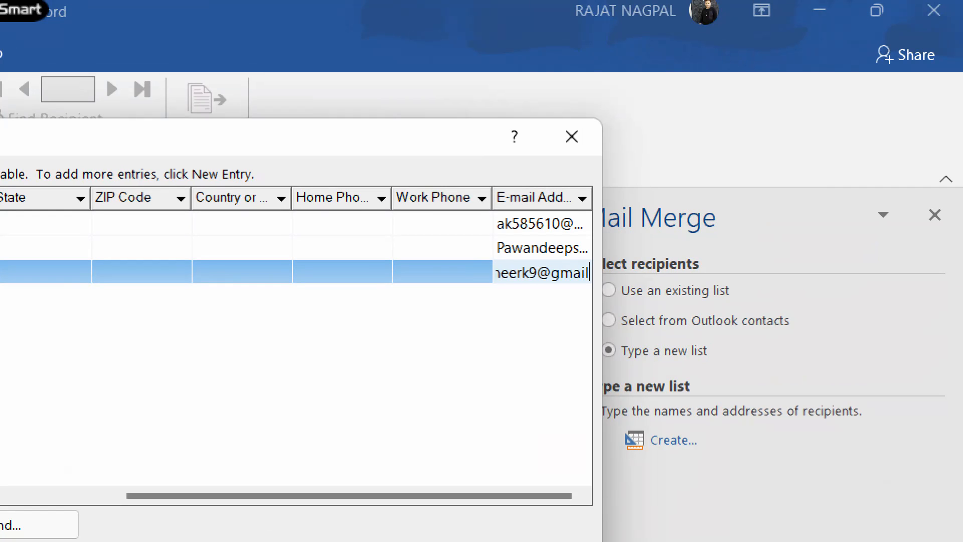
key("Tab")
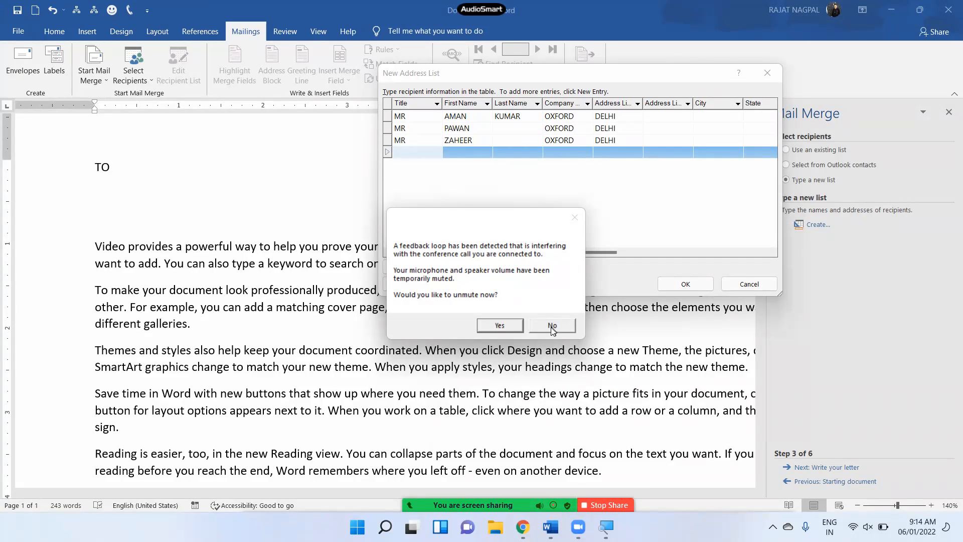
left_click(554, 327)
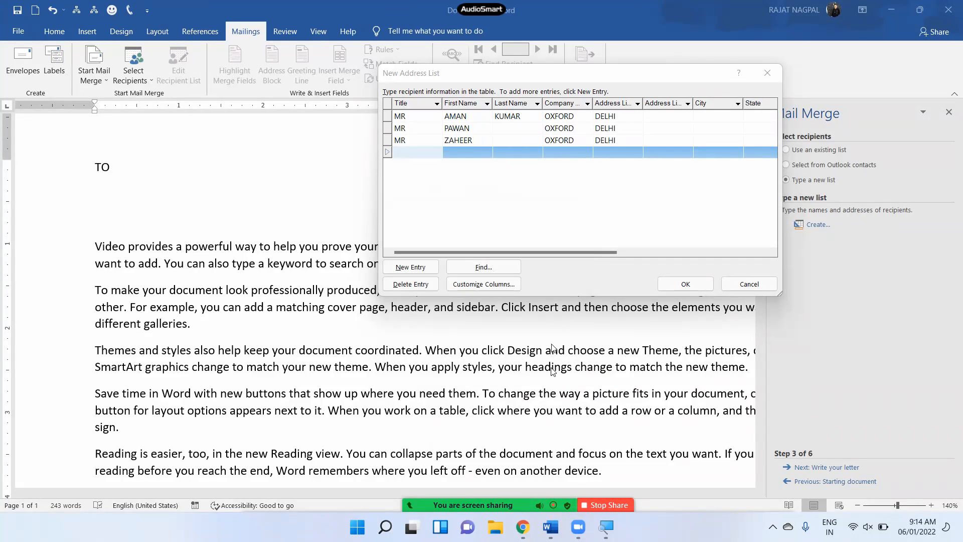
left_click(284, 488)
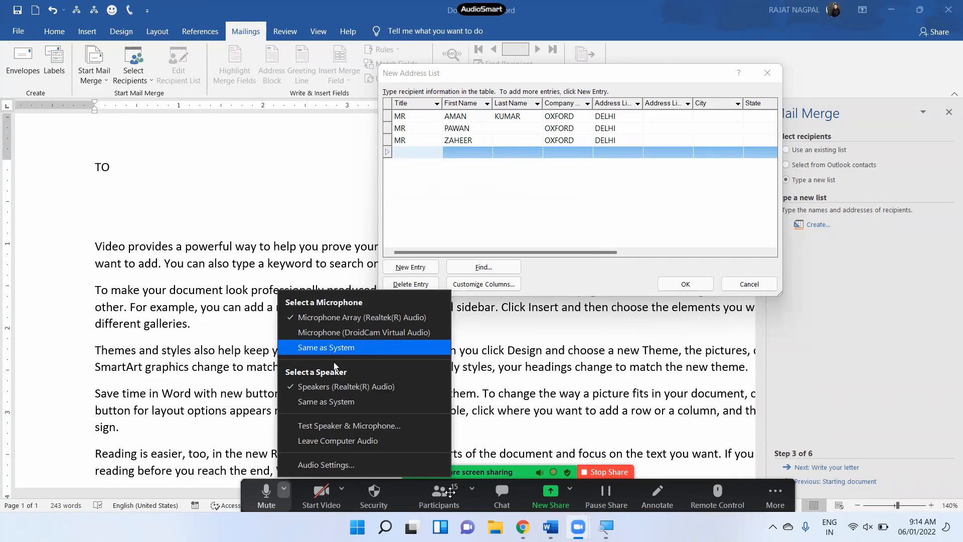
Switch Zoom's microphone to the Microphone Array.
left_click(305, 493)
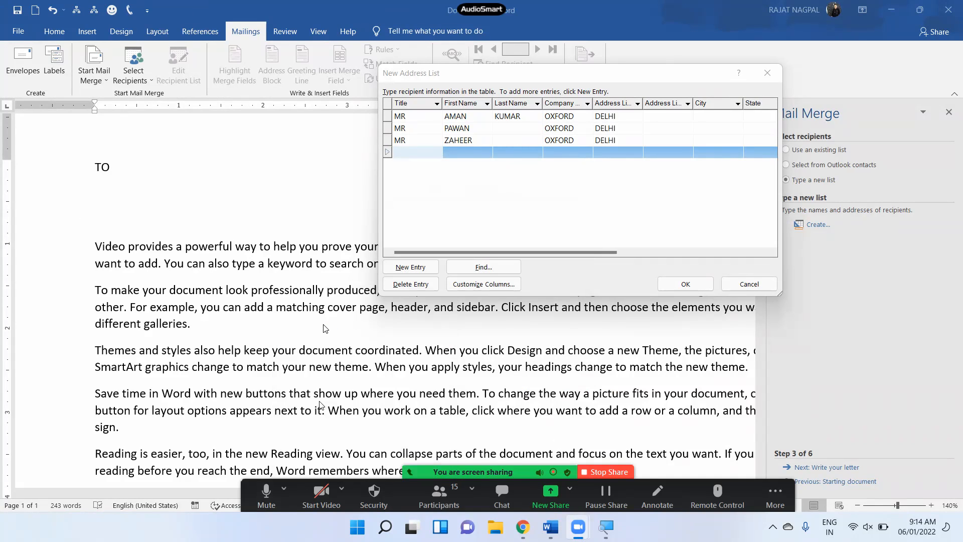
left_click(284, 490)
left_click(316, 317)
Enter the fourth recipient with title MR, first name, company OXFORD and address DELHI.
type("mr")
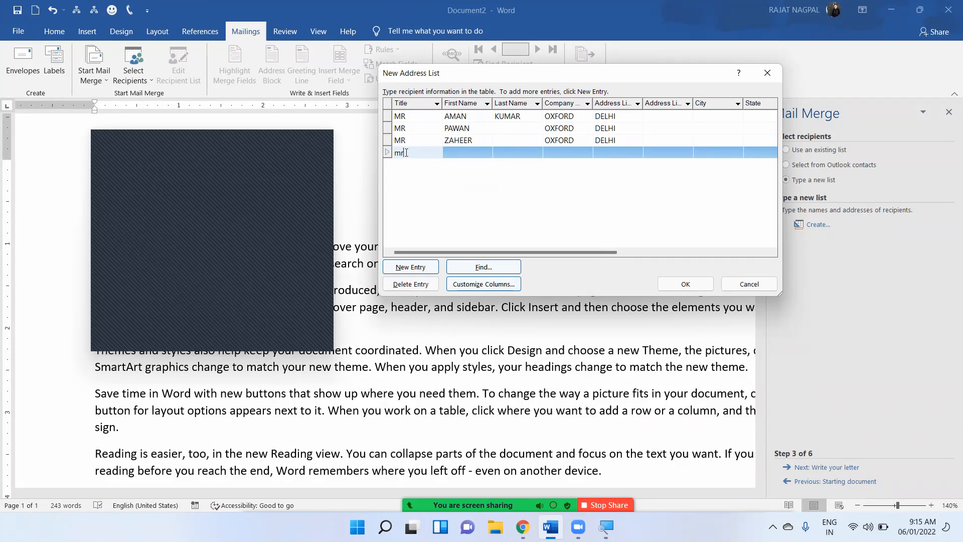
key("BackSpace")
key("BackSpace")
type("MR")
key("Tab")
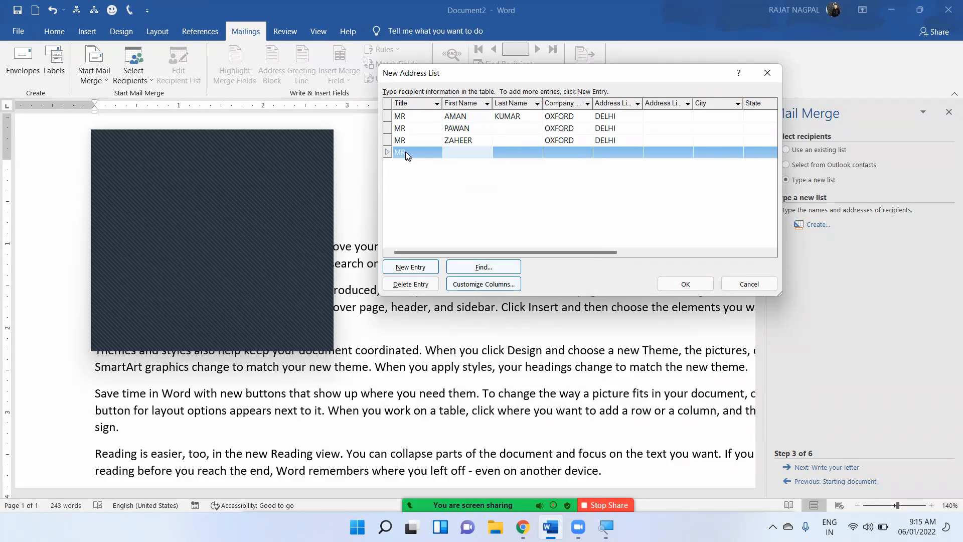
type("ADITYA")
key("Tab")
key("Tab")
type("OXFORD")
key("Tab")
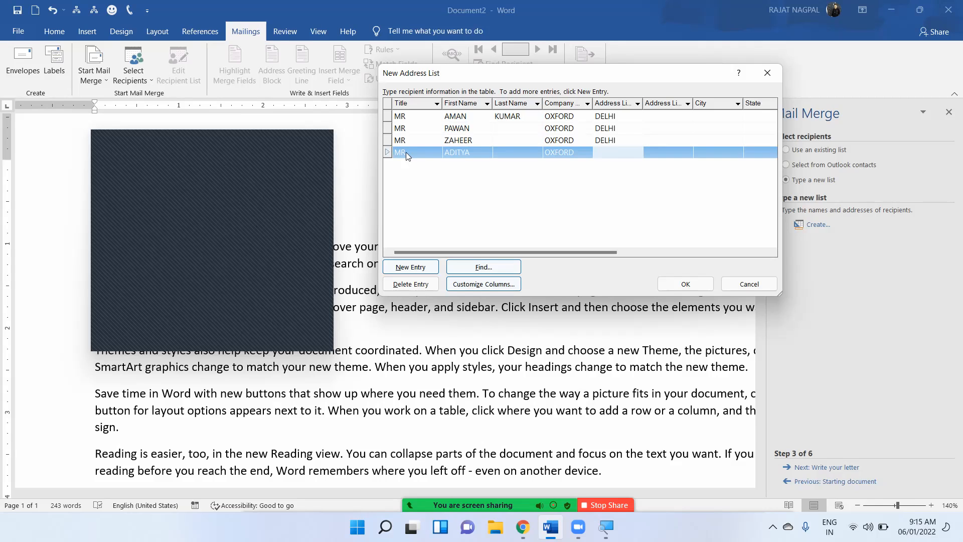
type("DELHI")
Fill in the fourth recipient's e-mail address and start a new row.
key("Tab")
key("Tab")
key("Tab")
key("Tab")
key("Tab")
key("Tab")
key("Tab")
key("Tab")
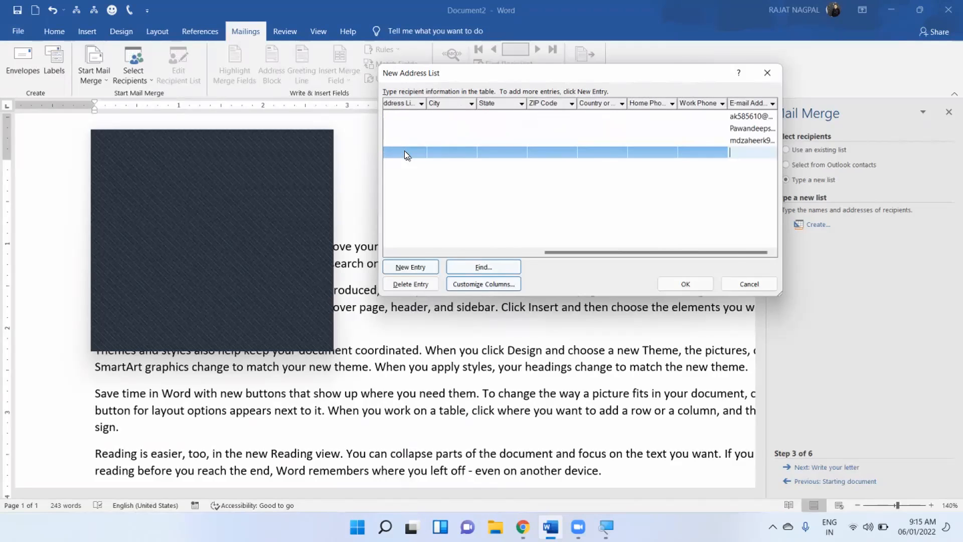
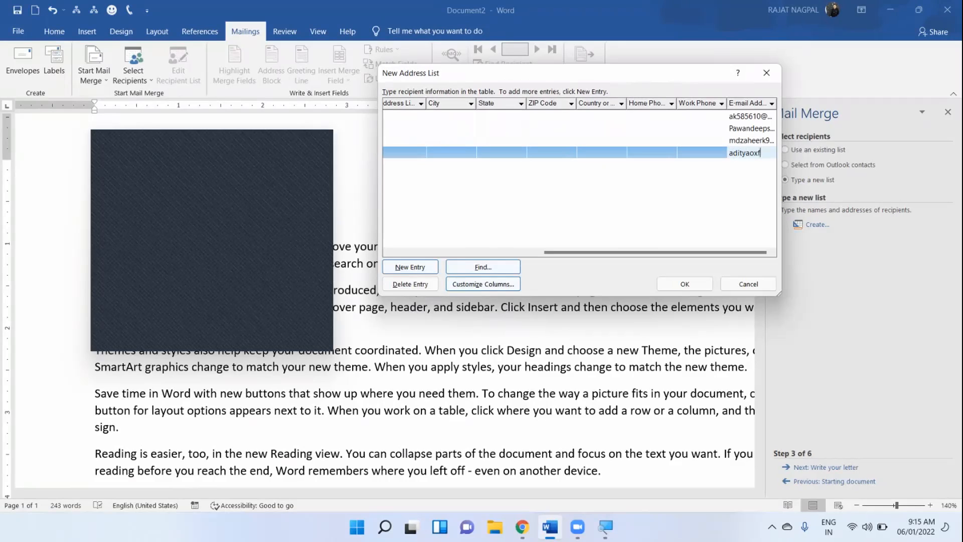
key("Tab")
Enter the fifth recipient with title MR, first name, company OXFORD and address DELHI.
type("mr")
key("Tab")
type("aniket")
key("Tab")
key("shift+Tab")
key("shift+Tab")
key("BackSpace")
key("BackSpace")
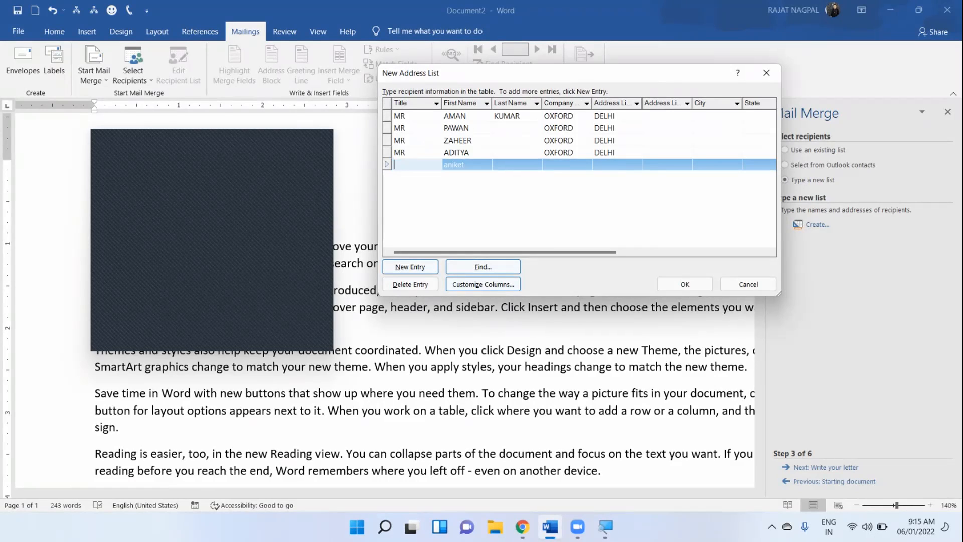
type("MR")
key("Tab")
type("an")
key("BackSpace")
key("BackSpace")
type("AMA")
key("BackSpace")
type("IKET")
key("Tab")
key("Tab")
type("OXFORD")
key("Tab")
type("DELHI")
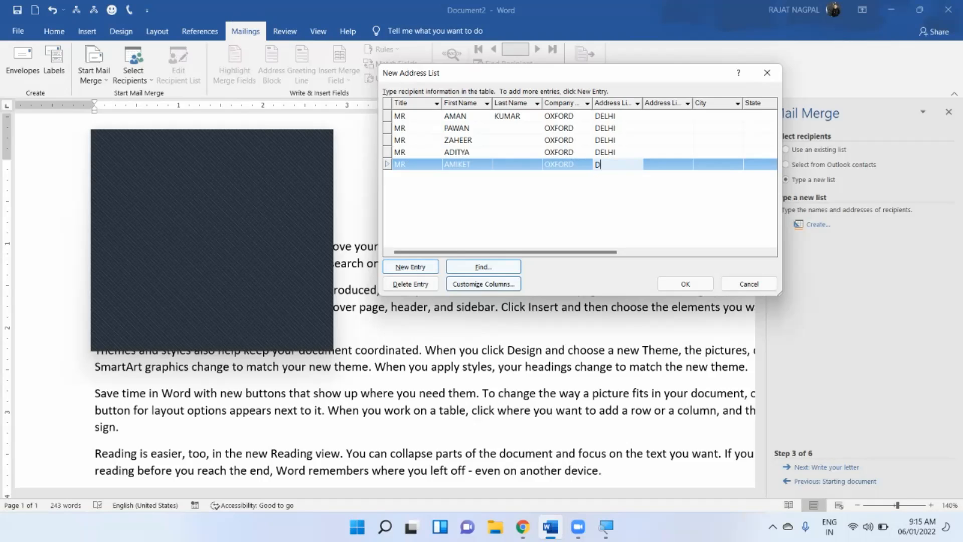
Fill in the fifth recipient's e-mail address, adding a blank sixth row.
key("Tab")
key("Tab")
key("Tab")
key("Tab")
key("Tab")
key("Tab")
key("Tab")
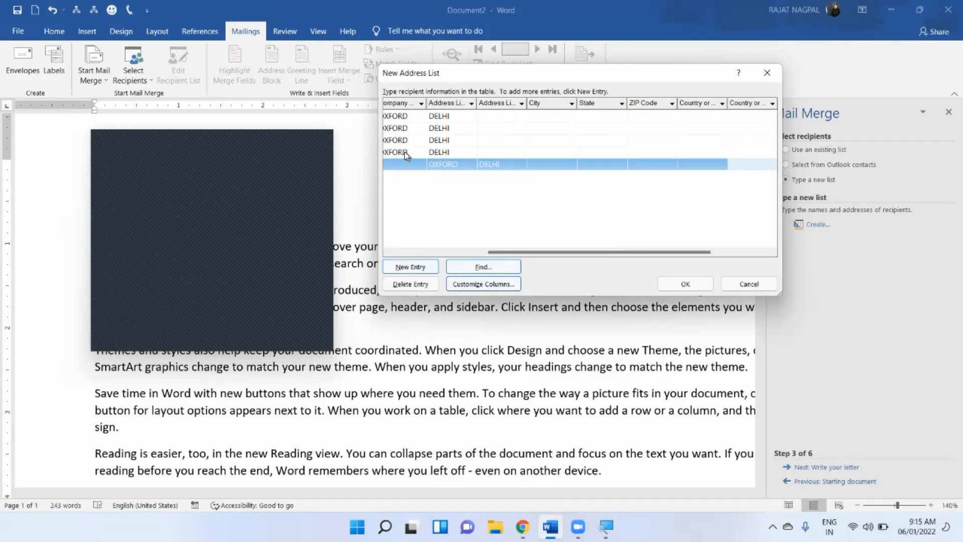
key("Tab")
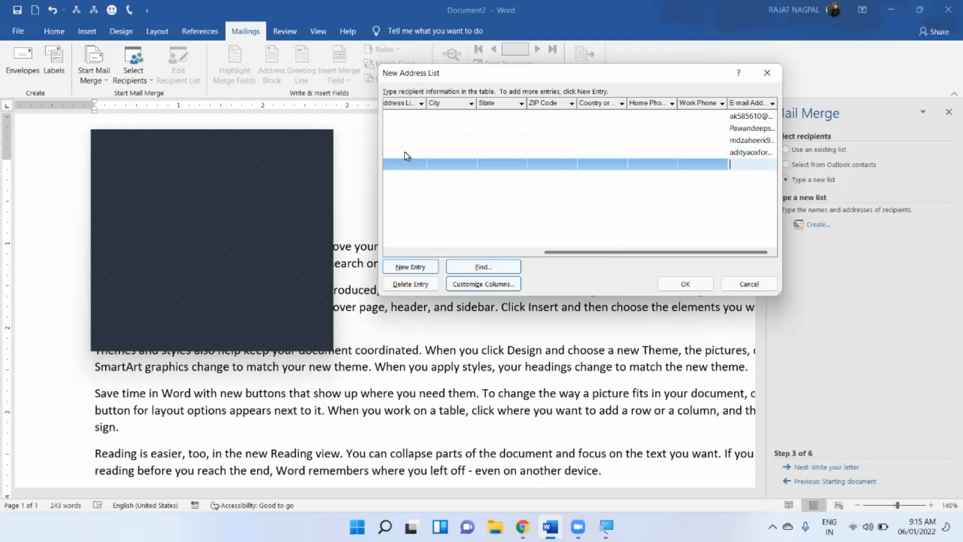
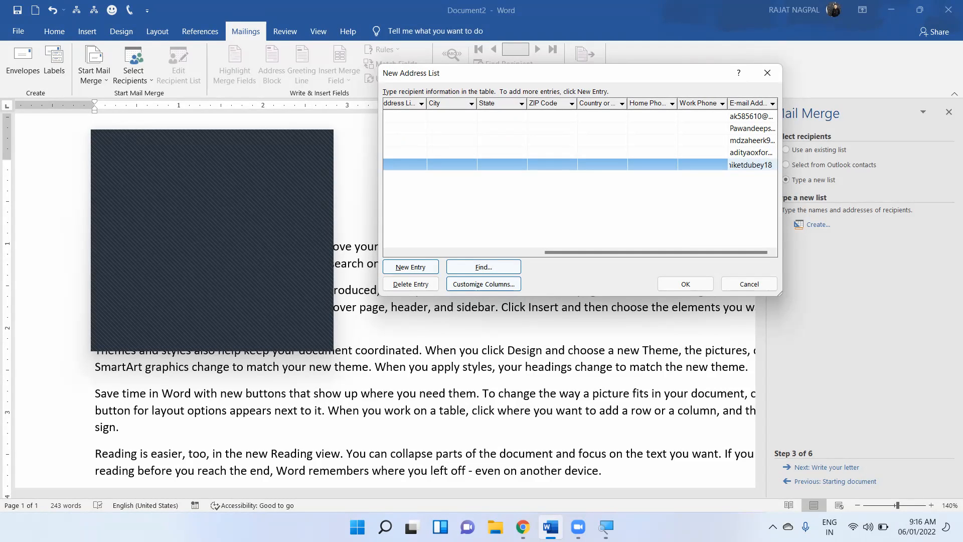
key("Tab")
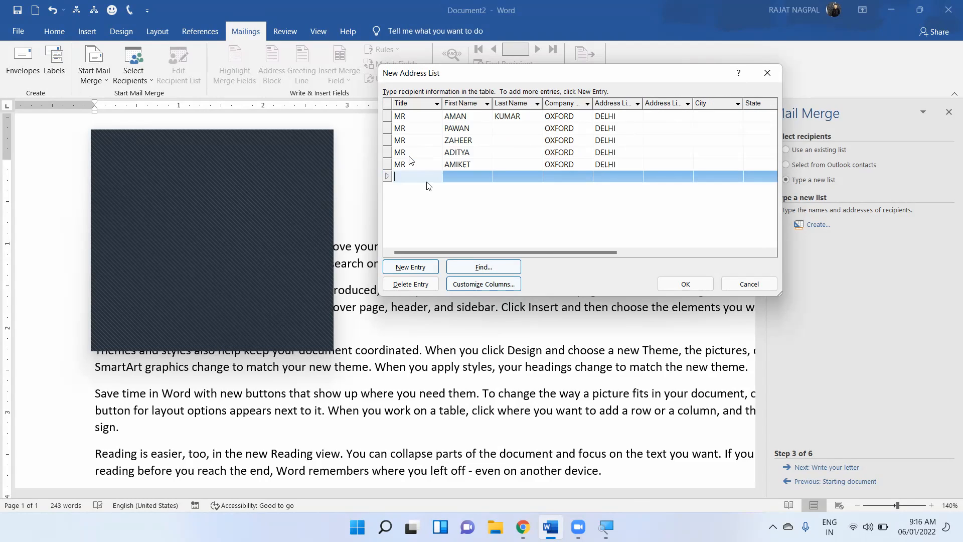
Delete the empty extra row and accept the five-entry New Address List.
left_click(411, 283)
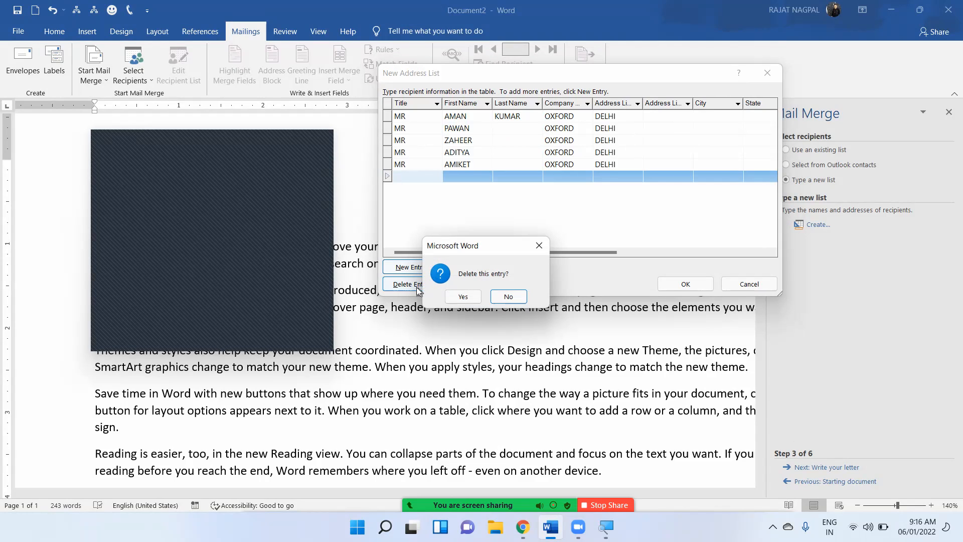
left_click(464, 294)
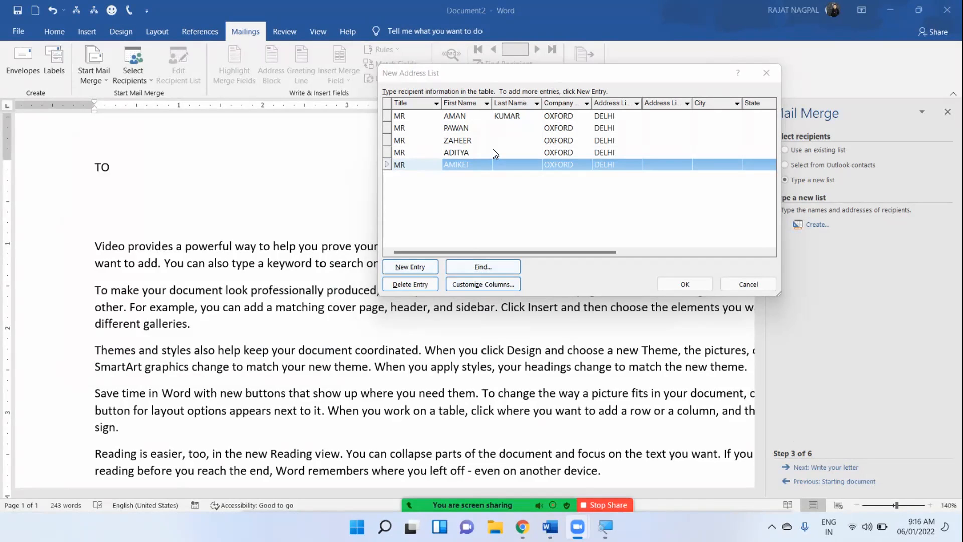
left_click(684, 284)
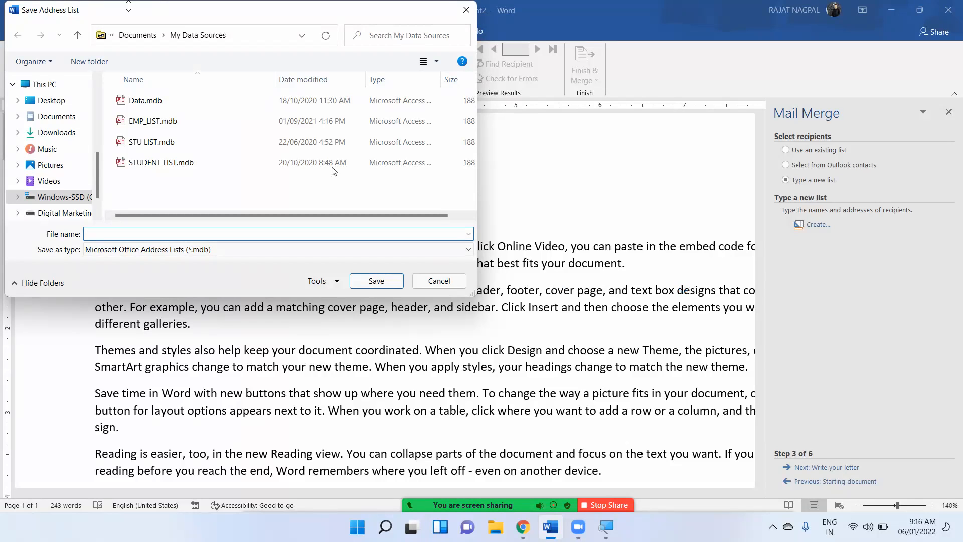
Save the address list as CANDIDATES LIST in My Data Sources.
left_click_drag(136, 7, 387, 78)
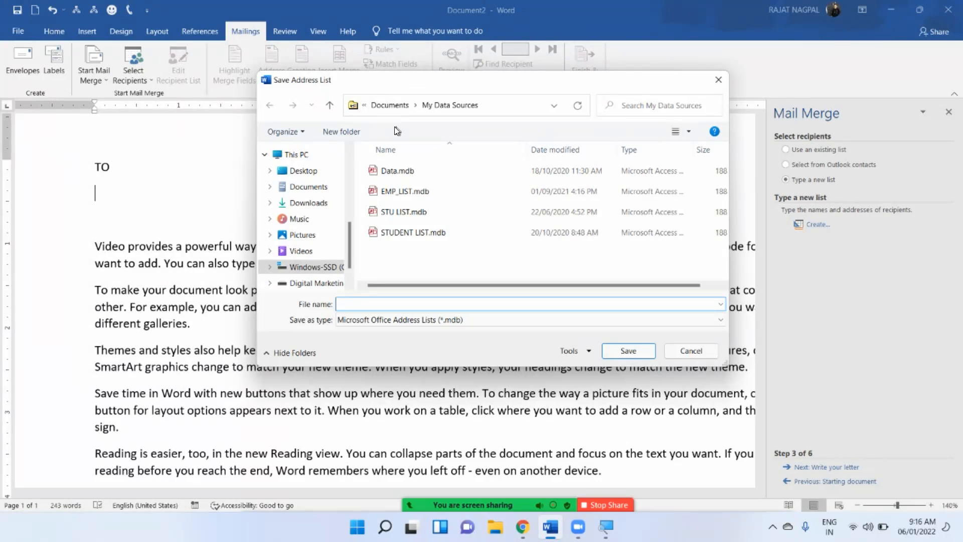
type("CANDIDATES LIST")
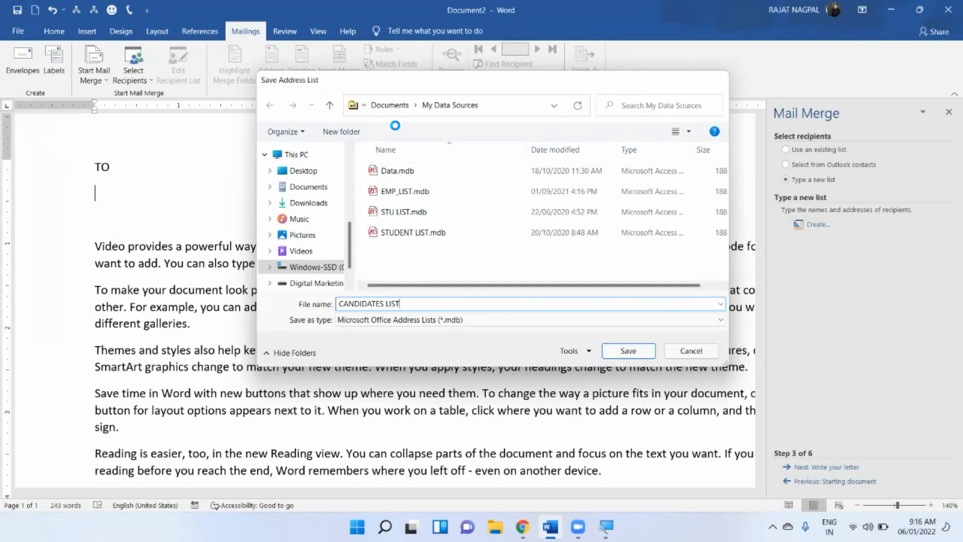
key("Return")
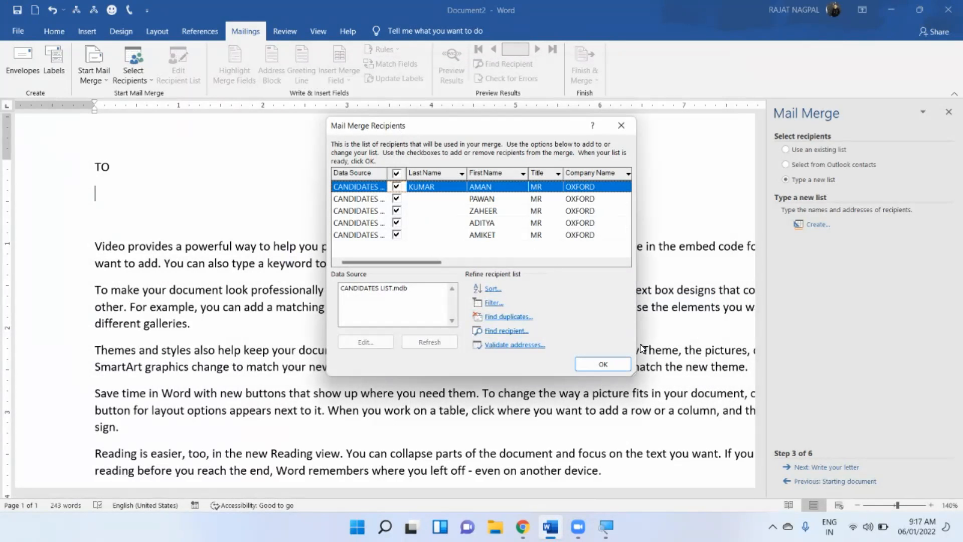
Accept the CANDIDATES LIST recipients and clear the meeting overlay from the document.
left_click(605, 364)
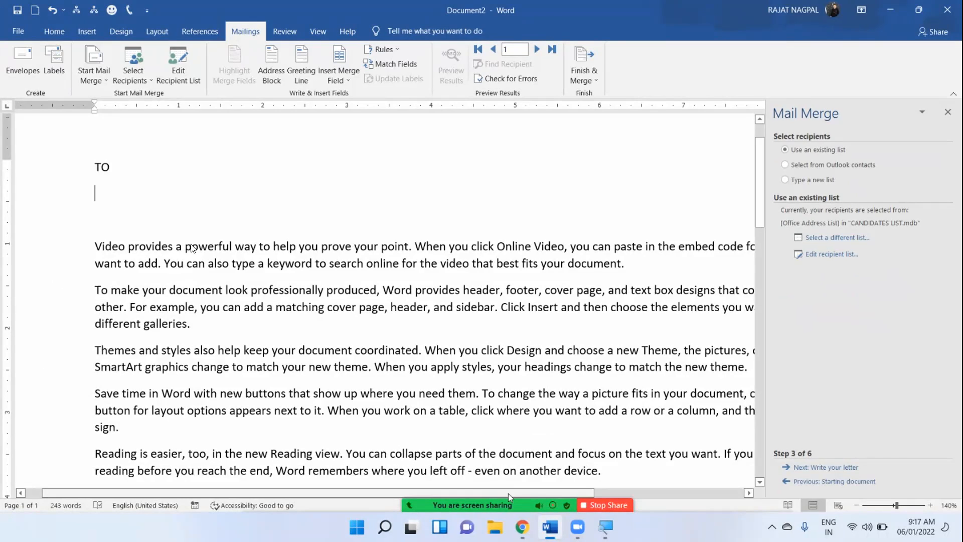
left_click(193, 249)
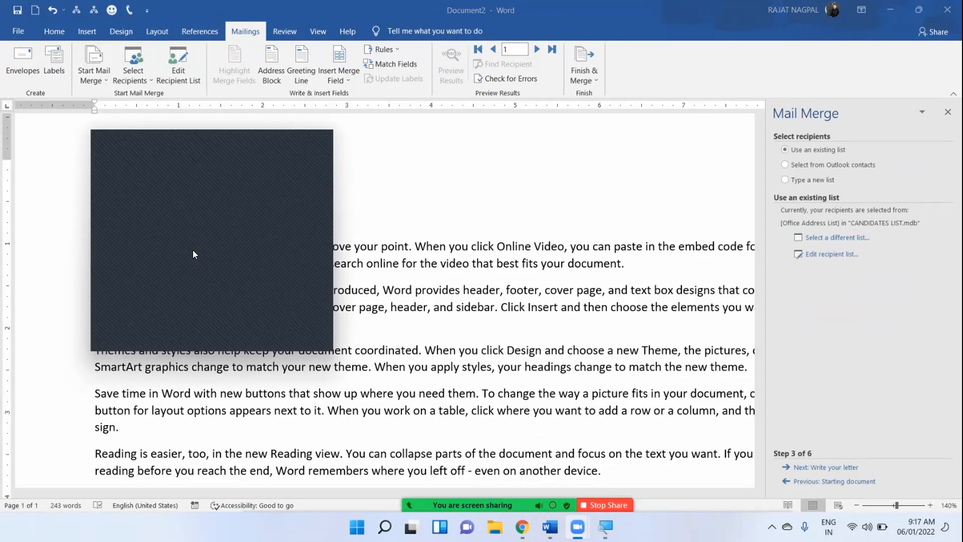
left_click(317, 142)
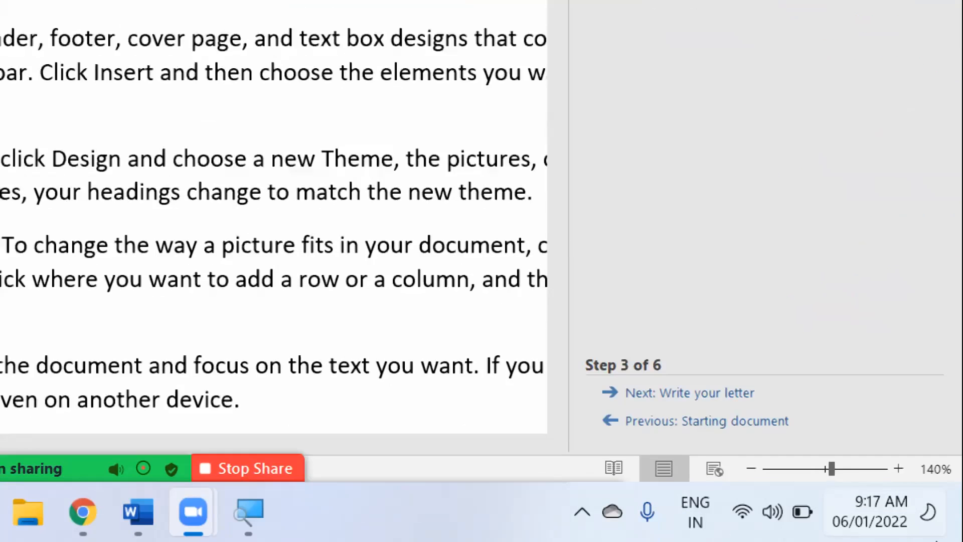
Advance the wizard to Step 4, Write your letter, and bring up the Insert Merge Field list.
left_click(699, 394)
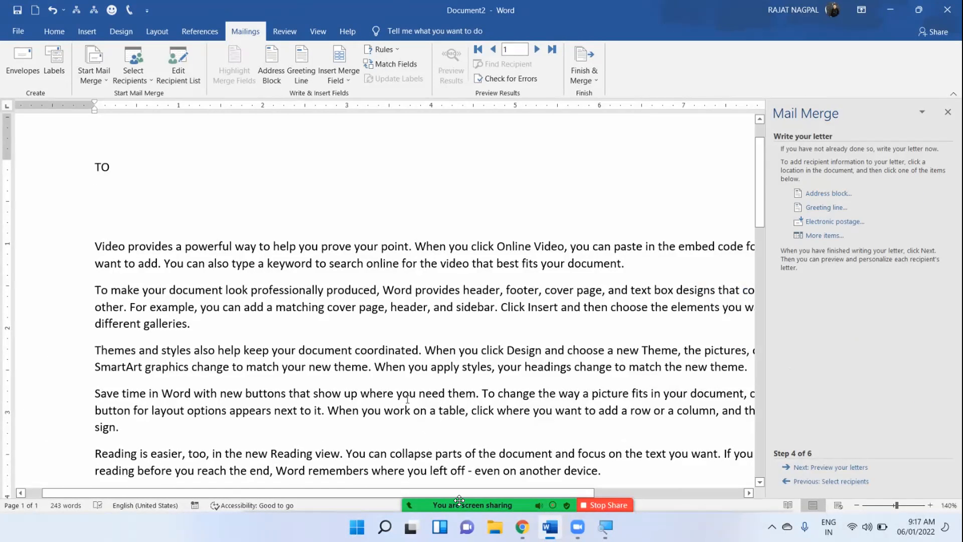
mouse_move(261, 488)
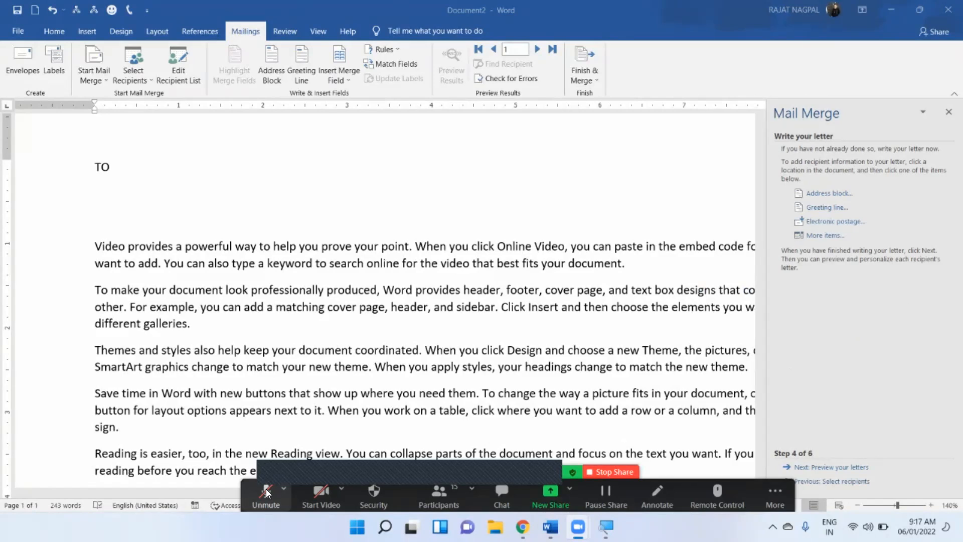
left_click(266, 489)
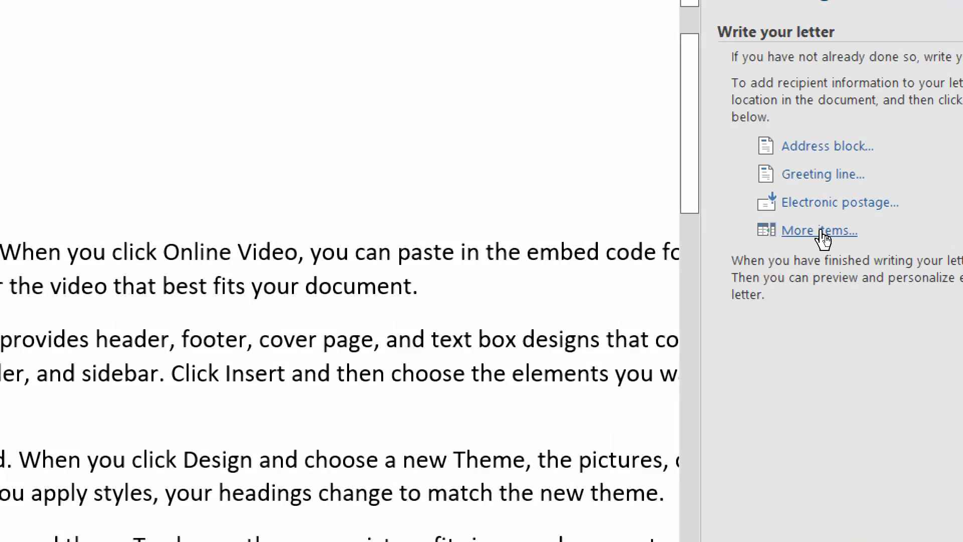
left_click(821, 233)
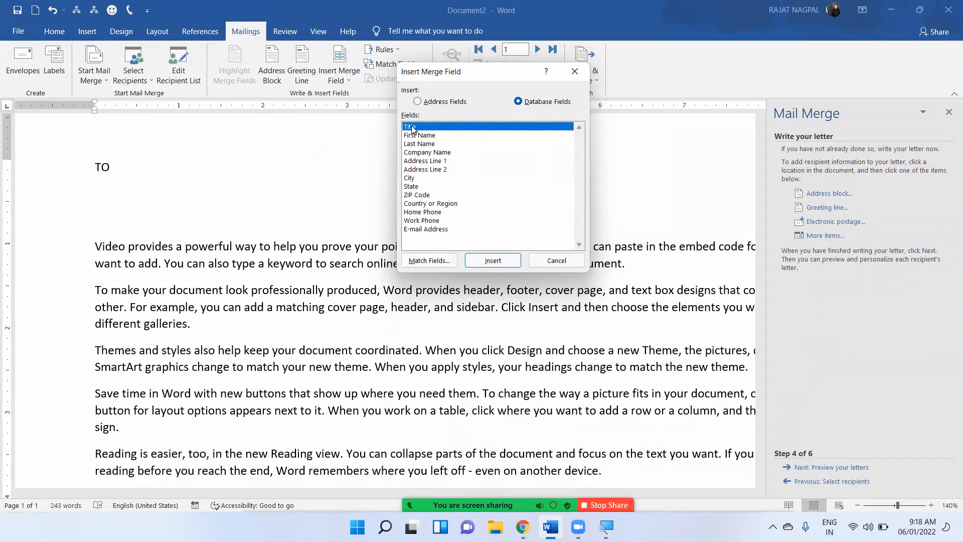
Insert the «Title» and «First_Name» merge fields under TO.
left_click_drag(418, 74, 386, 107)
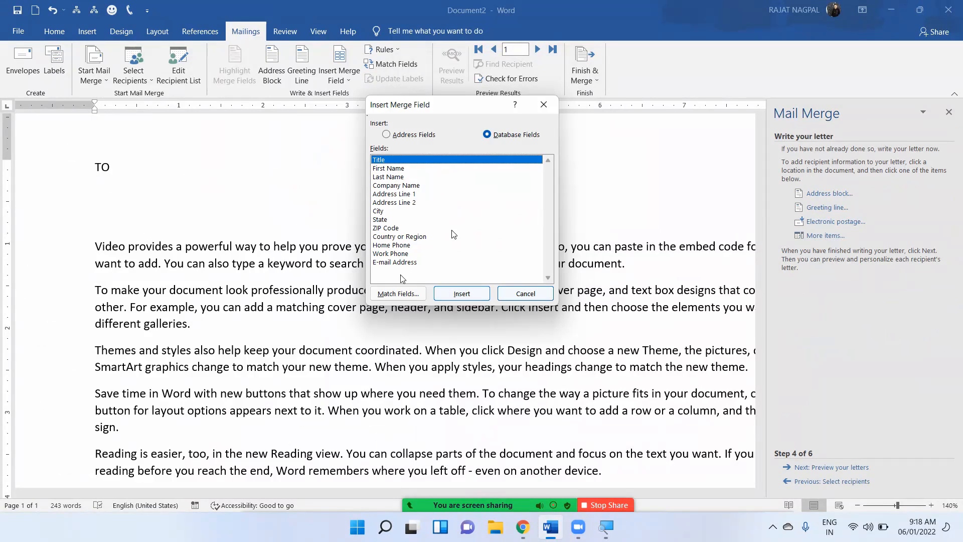
left_click(514, 299)
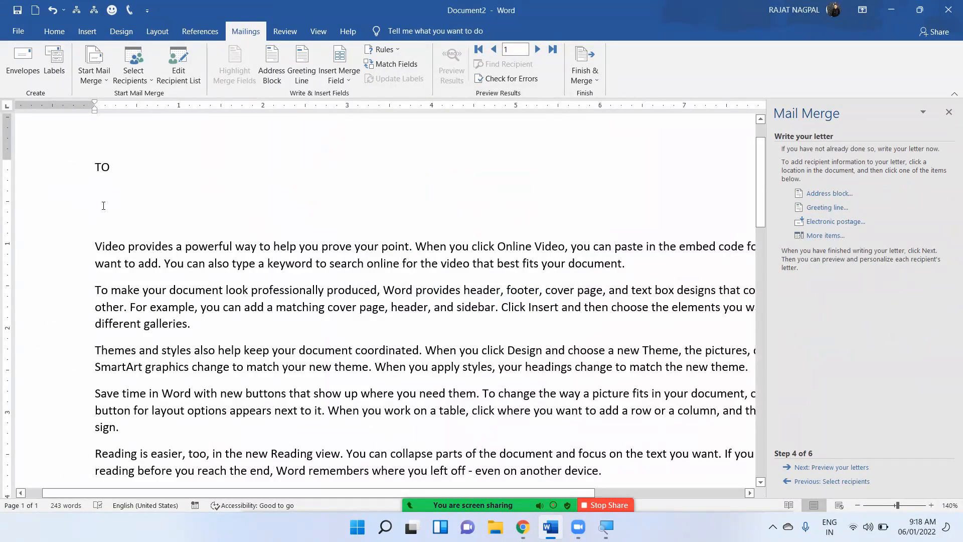
left_click(824, 235)
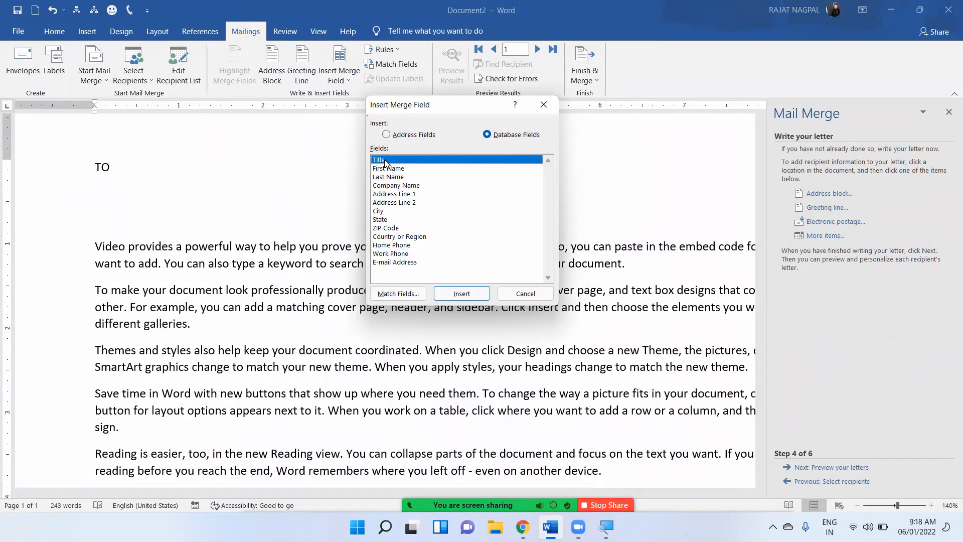
left_click(450, 295)
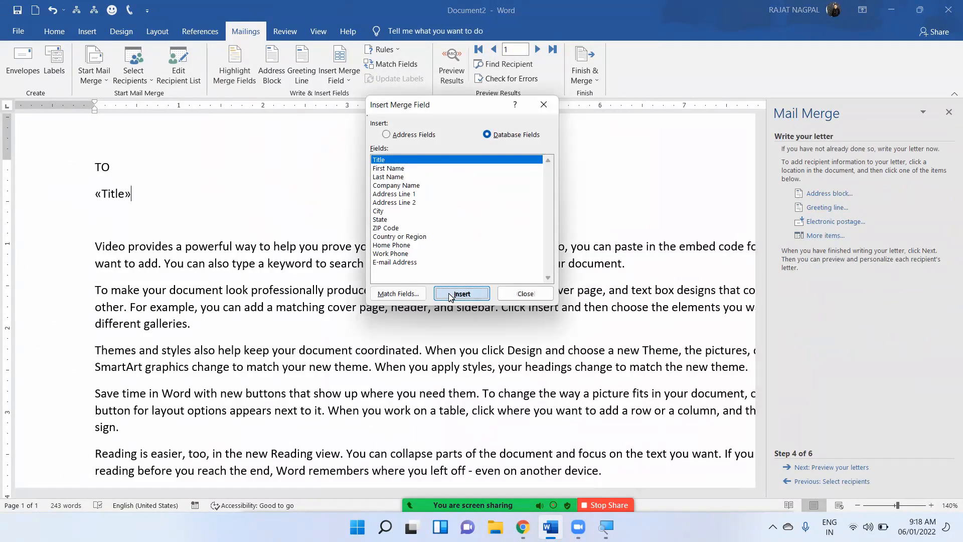
left_click(396, 169)
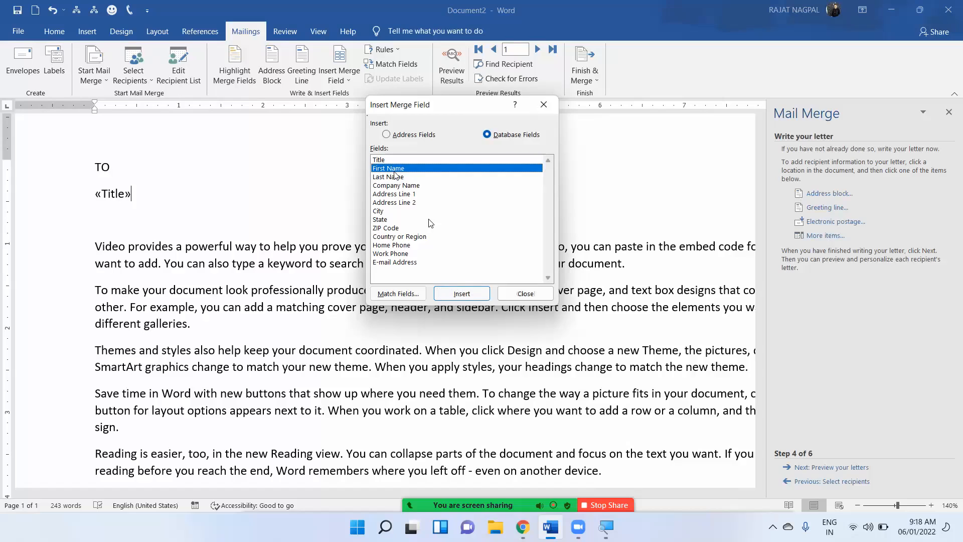
left_click(461, 294)
left_click(525, 294)
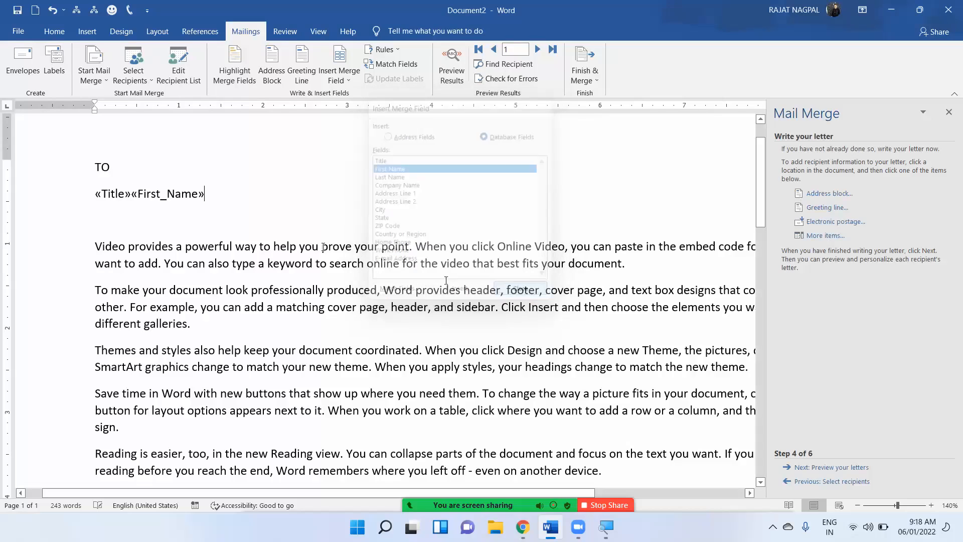
Add the «Company_Name» merge field on the line below the name.
left_click(132, 194)
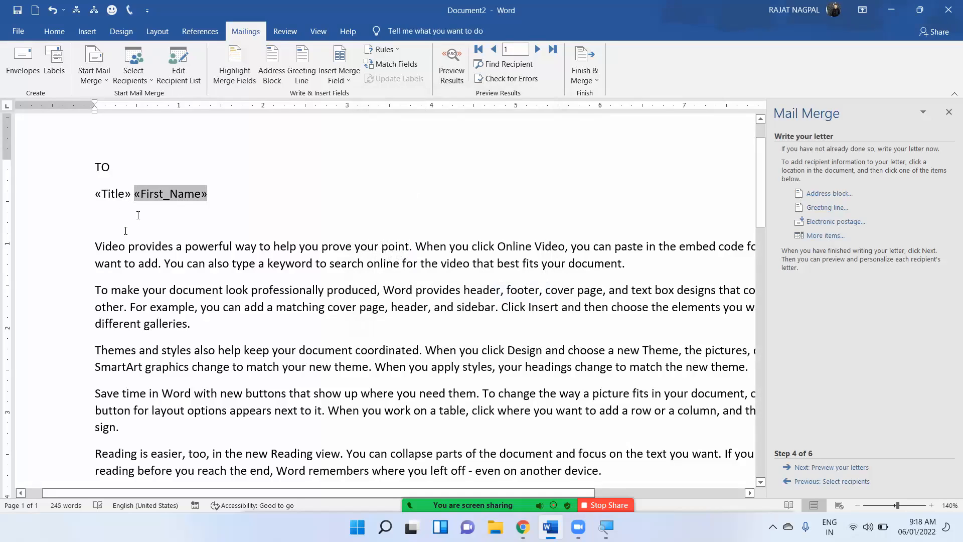
left_click(130, 226)
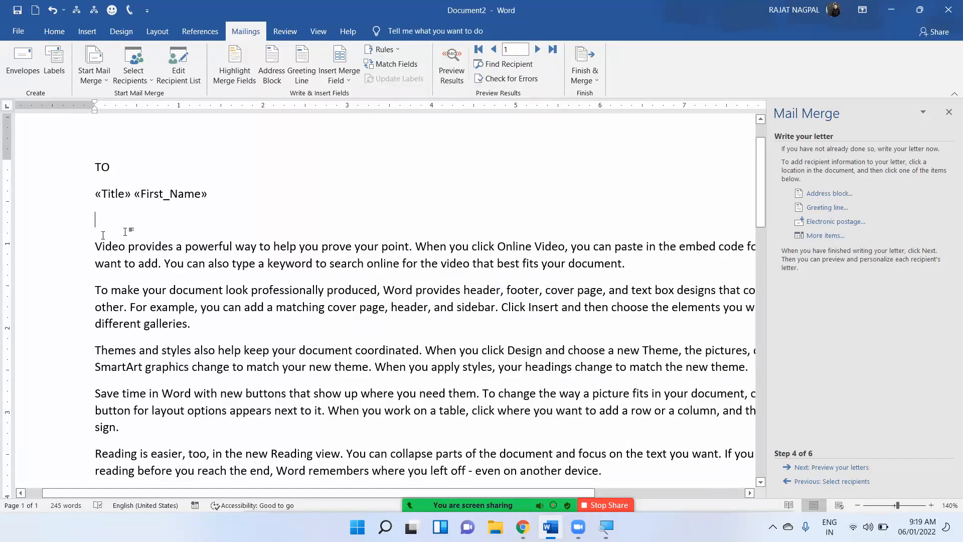
left_click(814, 237)
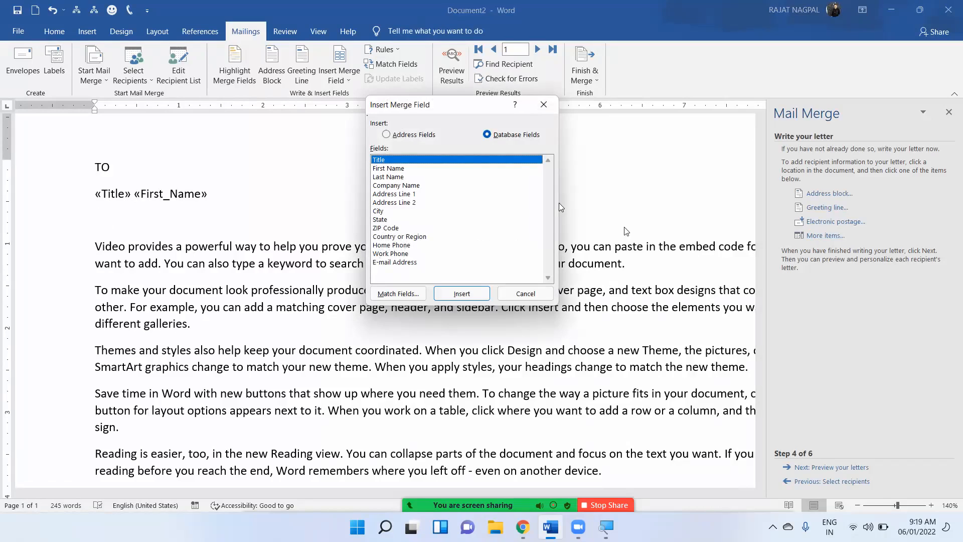
left_click(399, 186)
left_click(461, 294)
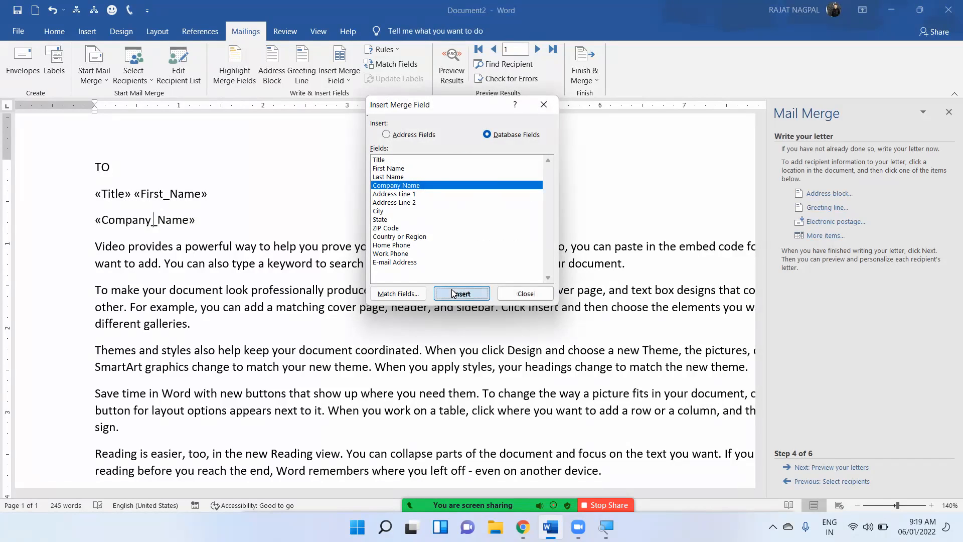
left_click(525, 293)
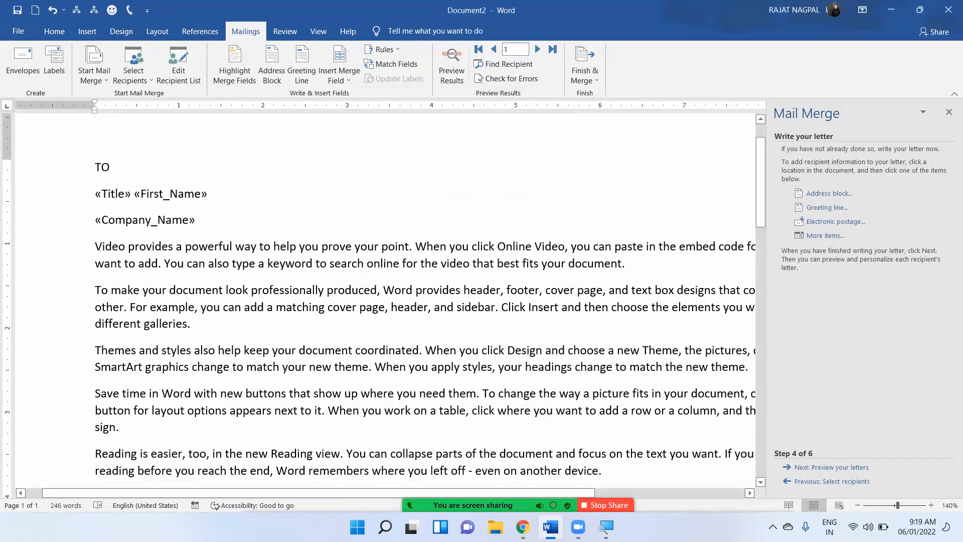
Add a new line after the paragraph ending 'different galleries.'.
key("Return")
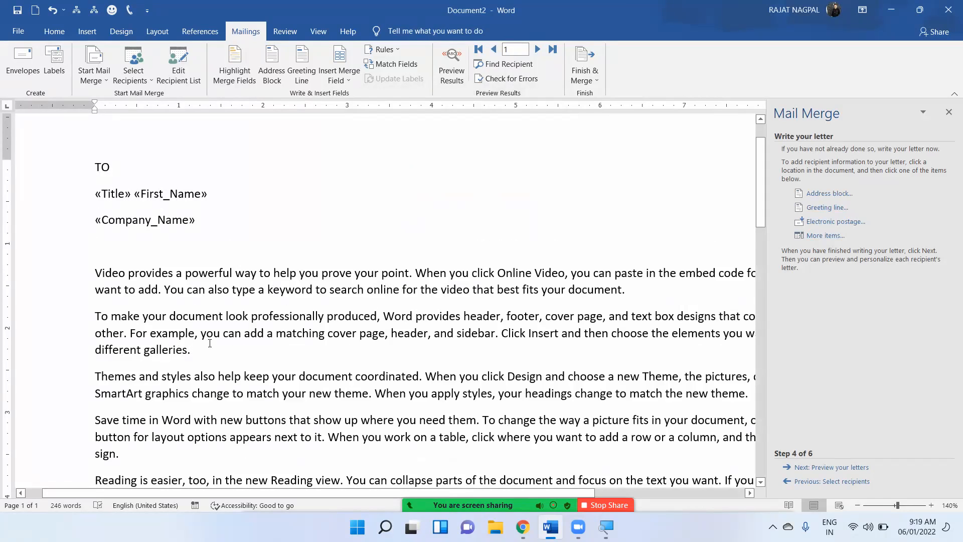
key("BackSpace")
left_click(224, 321)
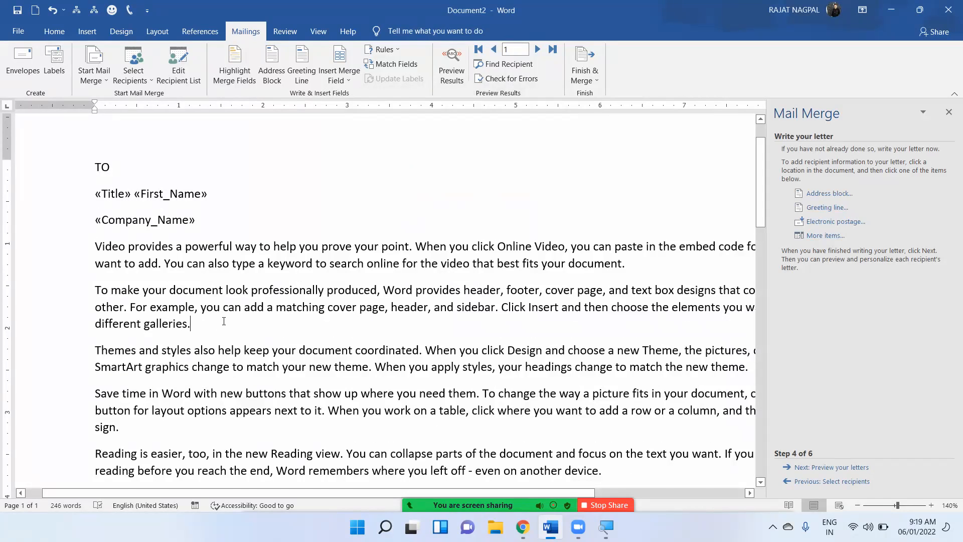
key("Return")
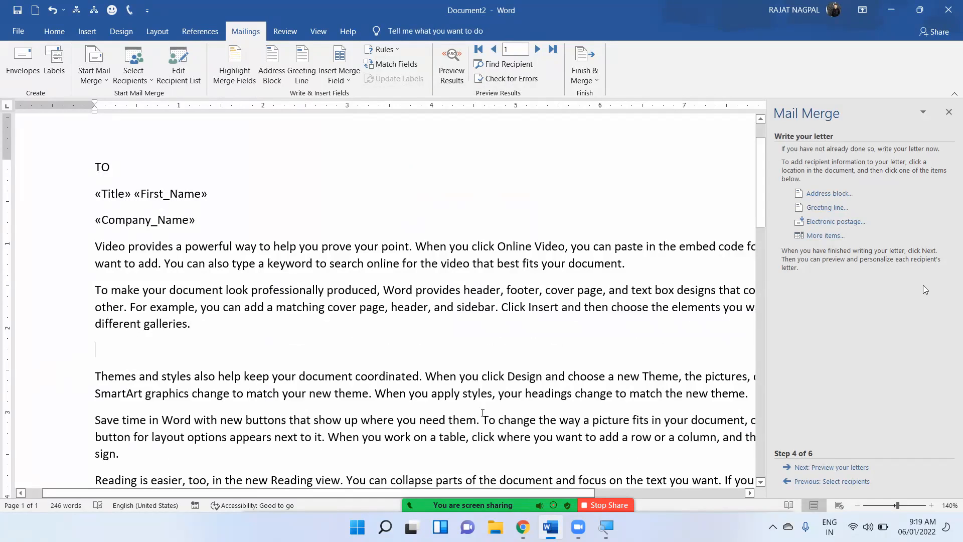
Insert the «Address_Line_1» field with the label 'ADDRESS -' before it.
left_click(827, 236)
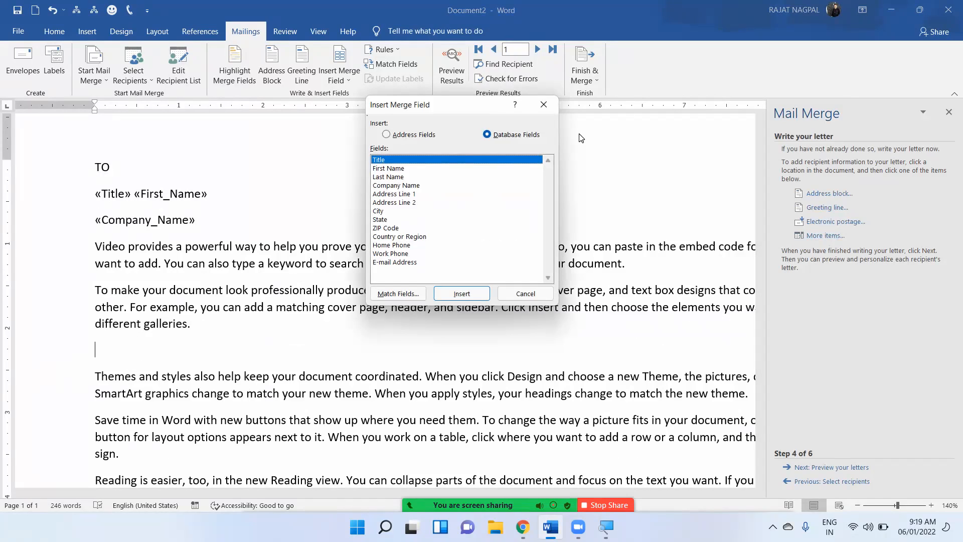
left_click(396, 195)
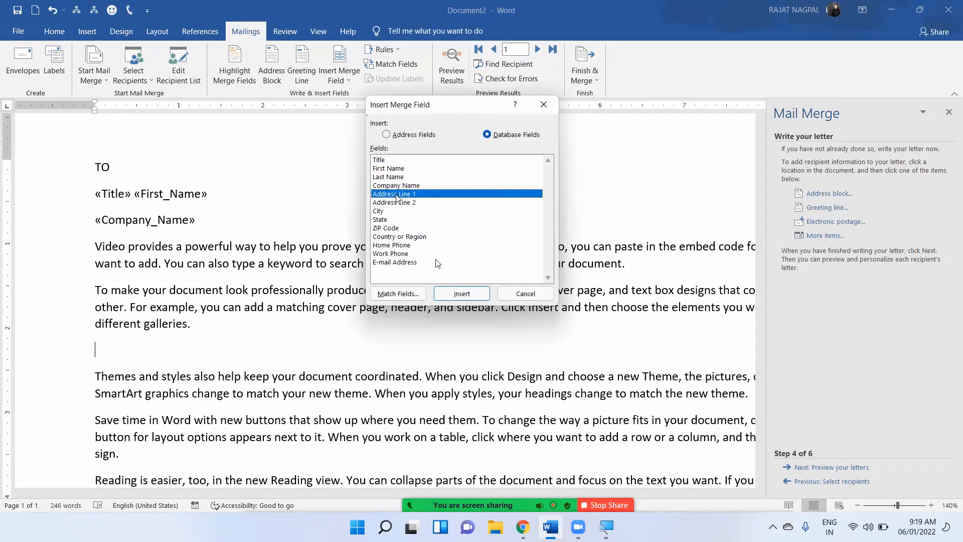
left_click(462, 295)
left_click(515, 294)
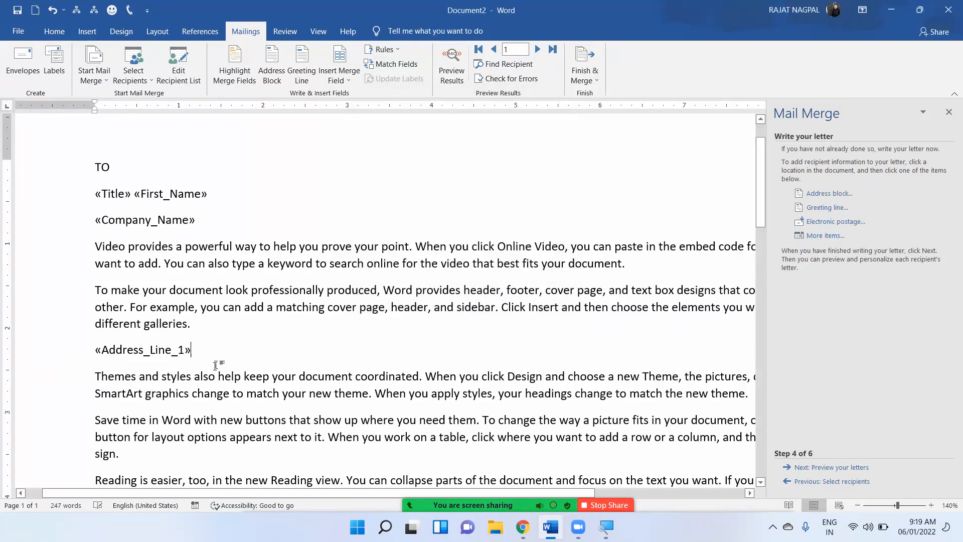
scroll(216, 365, "down", 2)
left_click(93, 269)
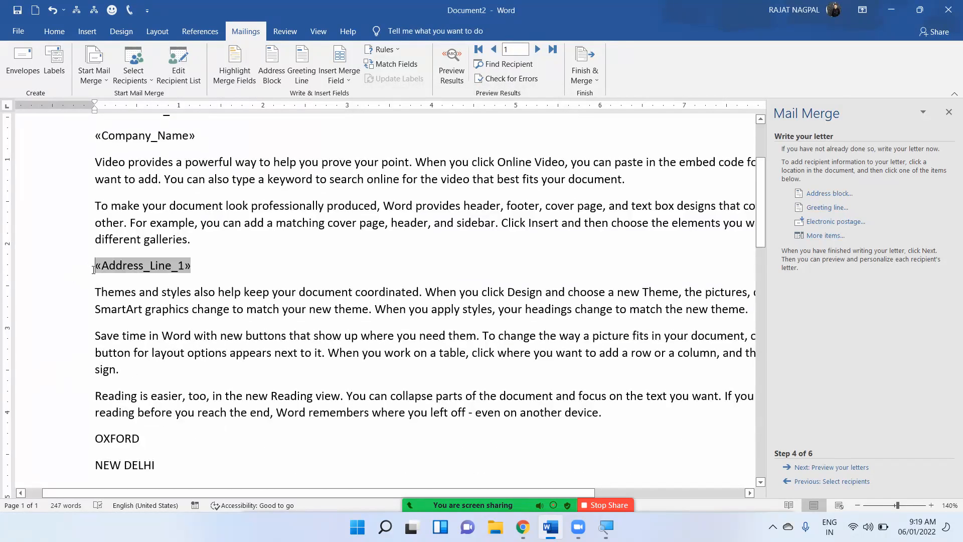
type("ADDRESS ")
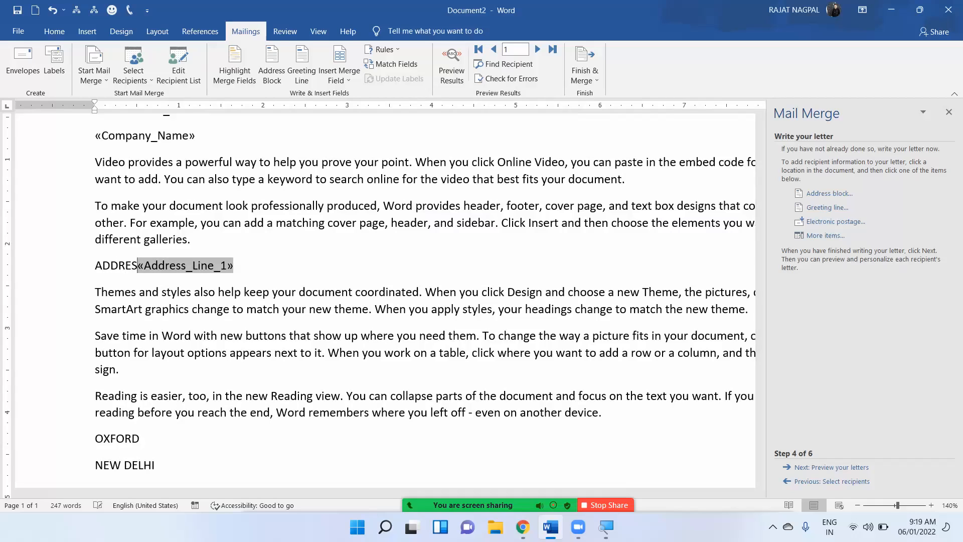
type("-")
Add a line after 'sign.' reading 'EMAIL ID -' followed by the «Email_Address» field.
scroll(108, 333, "down", 1)
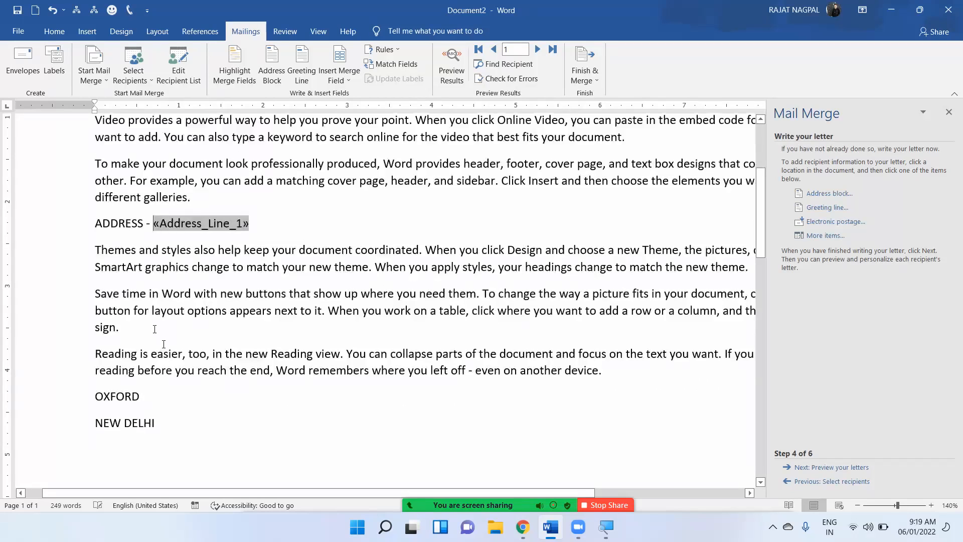
left_click(155, 328)
key("Return")
type("EM")
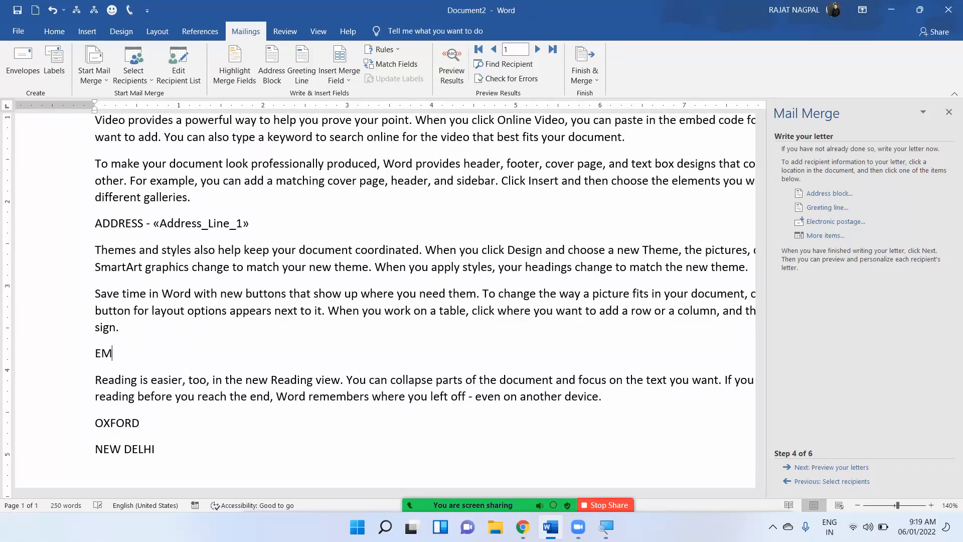
type("AIL ID -")
left_click(819, 238)
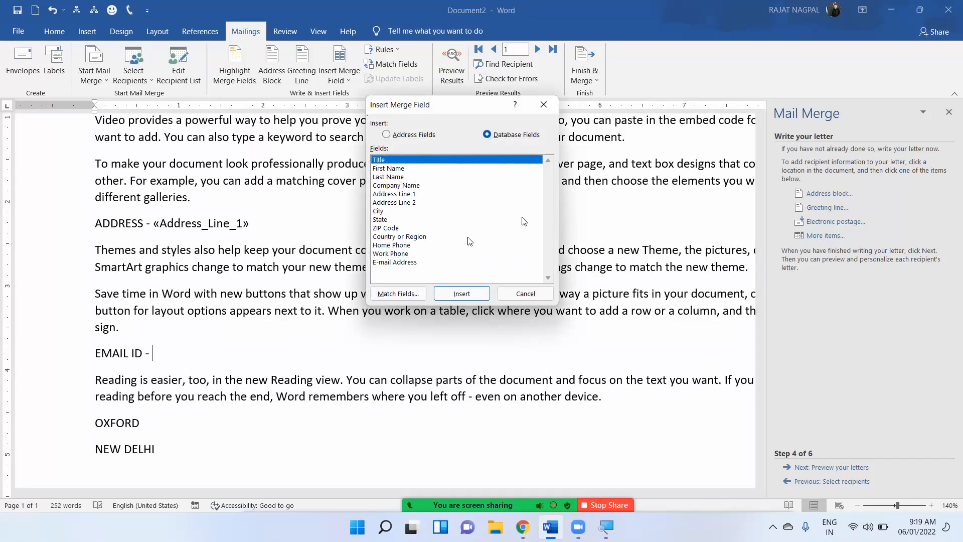
left_click(391, 262)
left_click(453, 293)
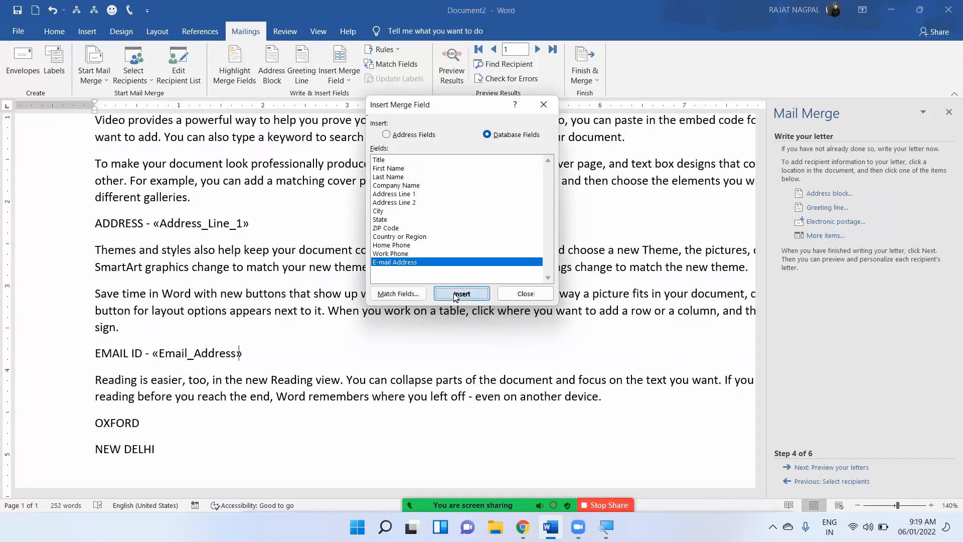
left_click(526, 294)
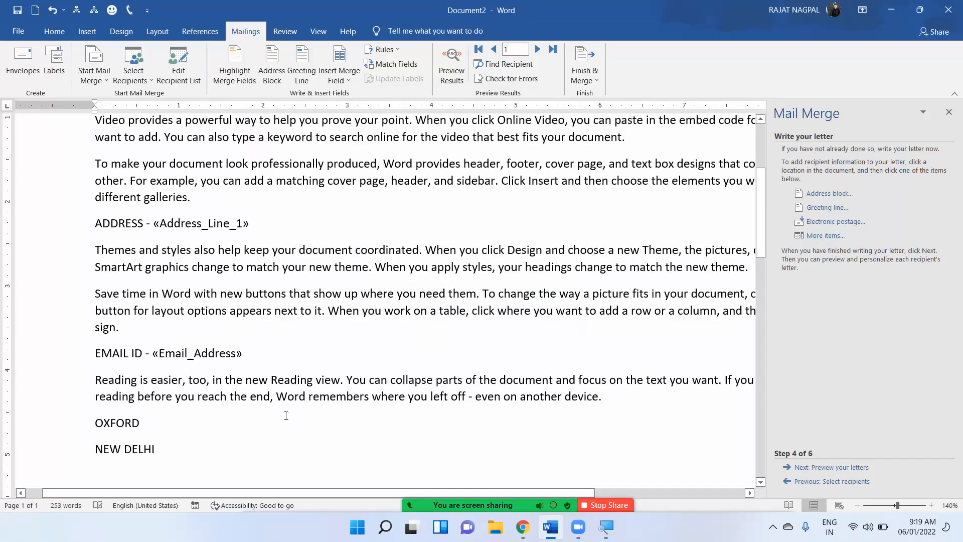
scroll(291, 399, "up", 1)
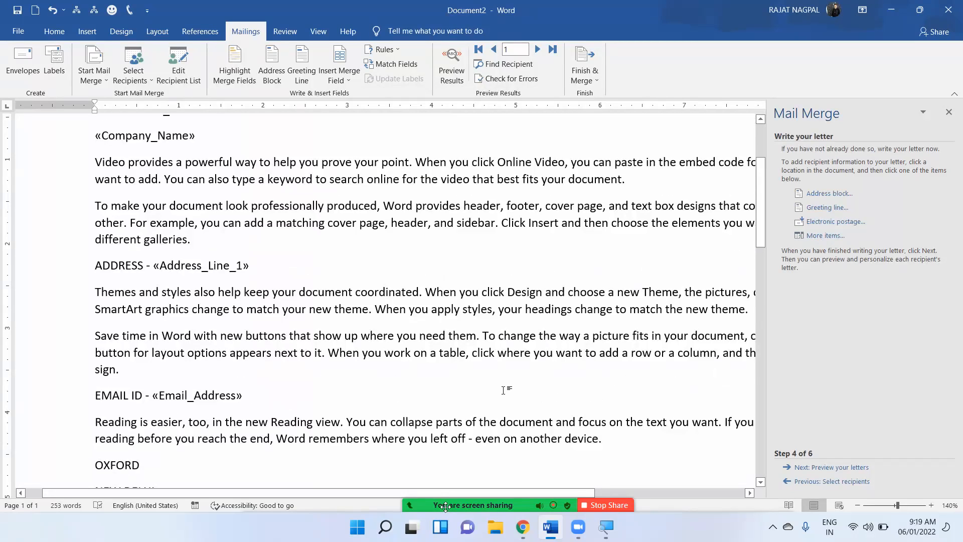
scroll(490, 346, "up", 1)
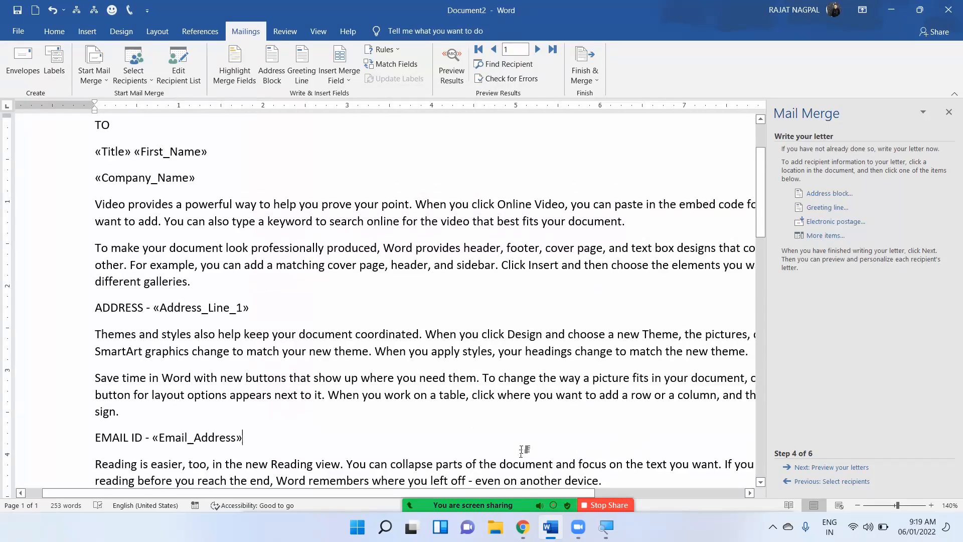
scroll(522, 447, "up", 1)
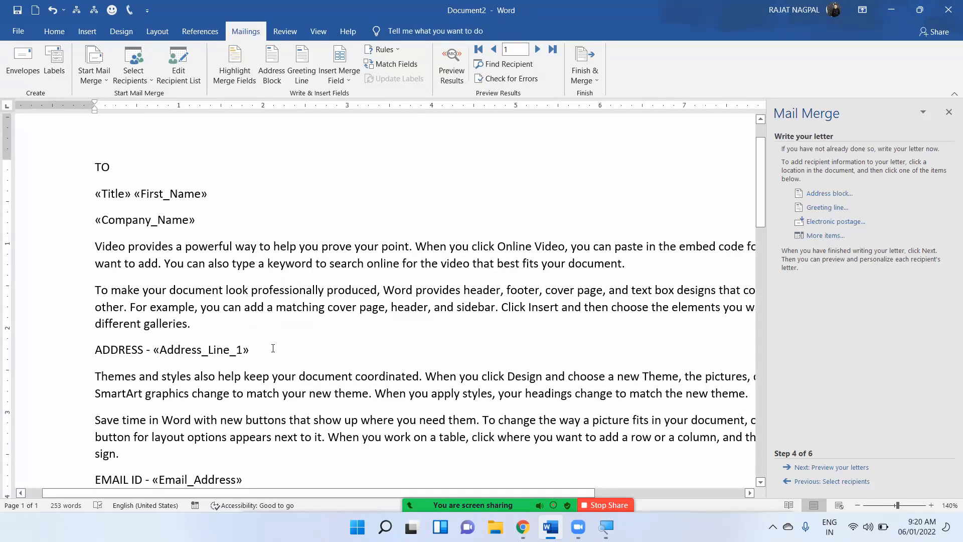
scroll(272, 347, "down", 2)
scroll(546, 328, "down", 1)
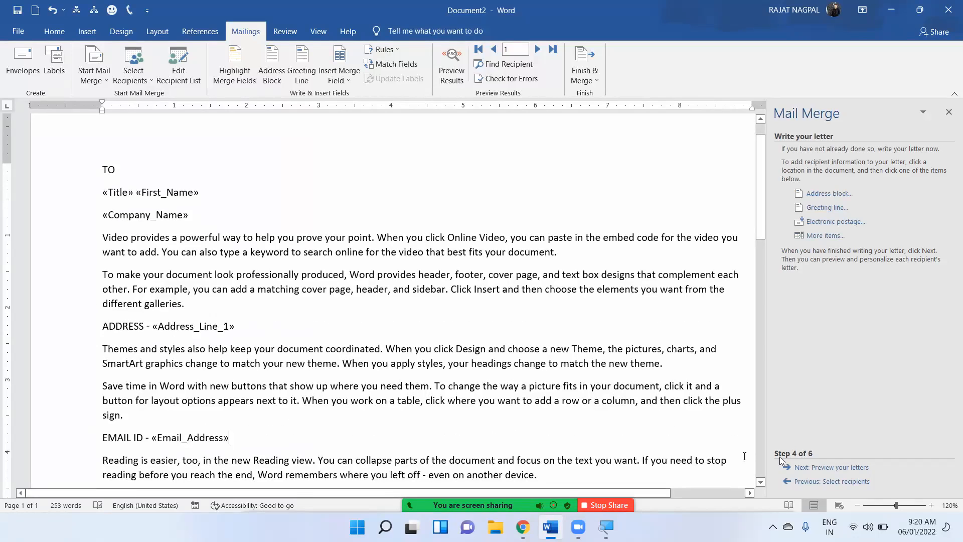
Move to Step 5 previewing letters and check the merged name, address and email lines.
left_click(831, 468)
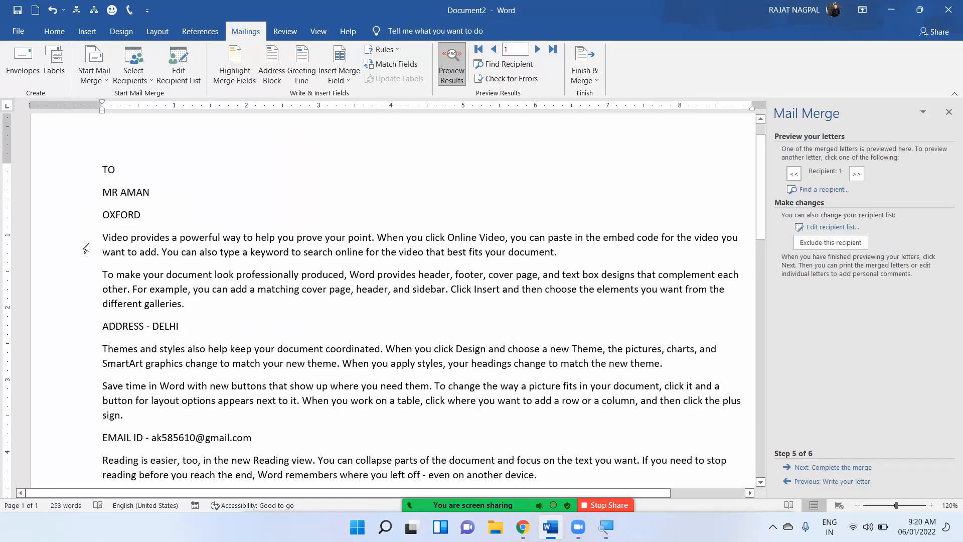
left_click_drag(96, 195, 161, 215)
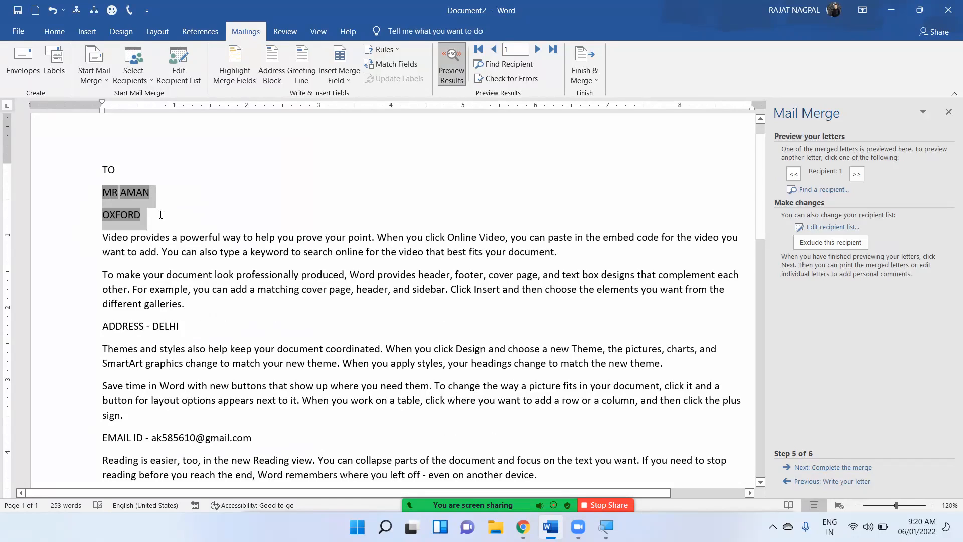
left_click_drag(98, 326, 201, 329)
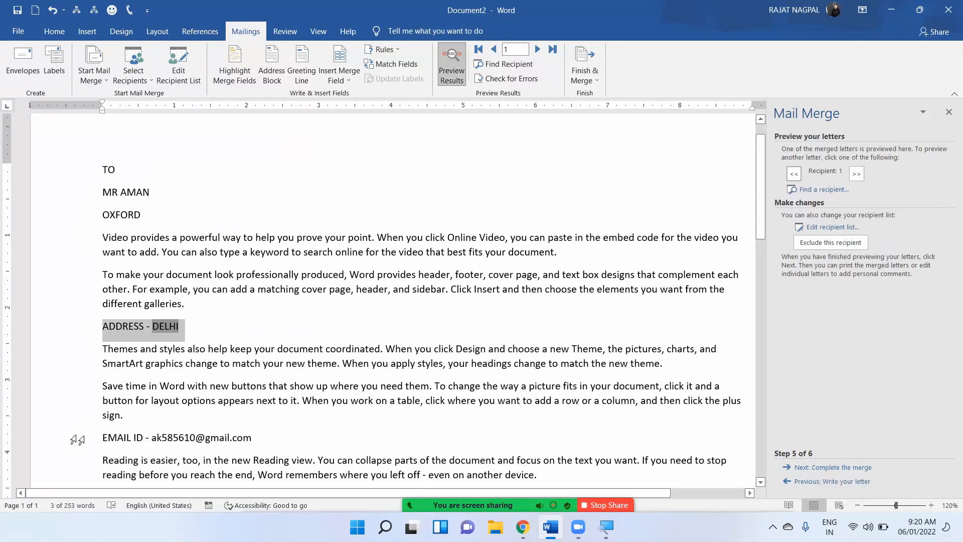
left_click_drag(78, 440, 249, 440)
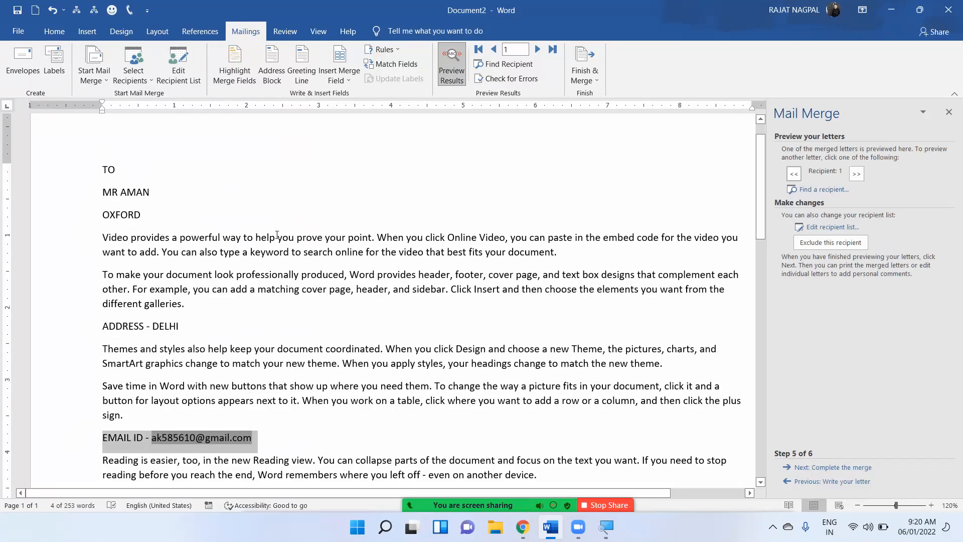
key("super")
key("super")
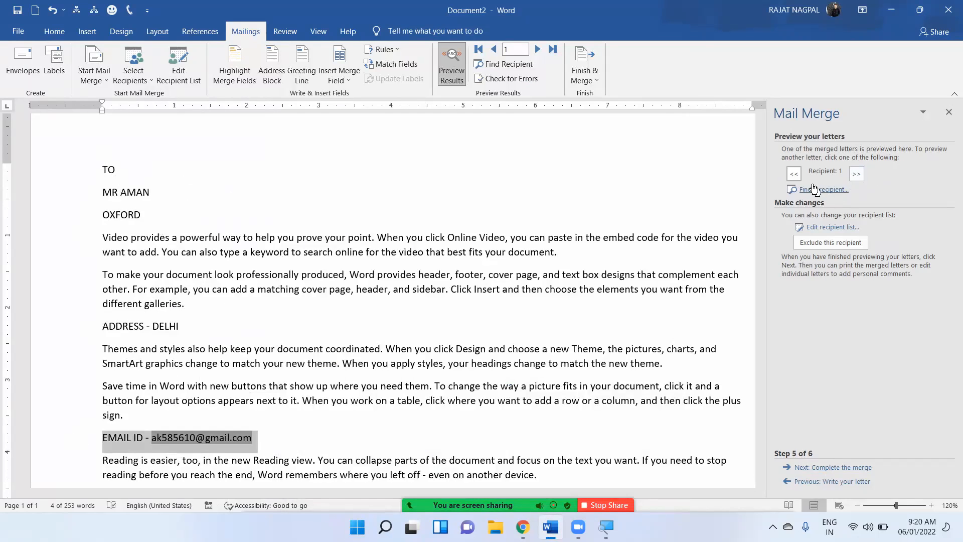
Step forward and back through the recipients, ending on recipient 2's letter.
left_click(856, 173)
left_click(857, 173)
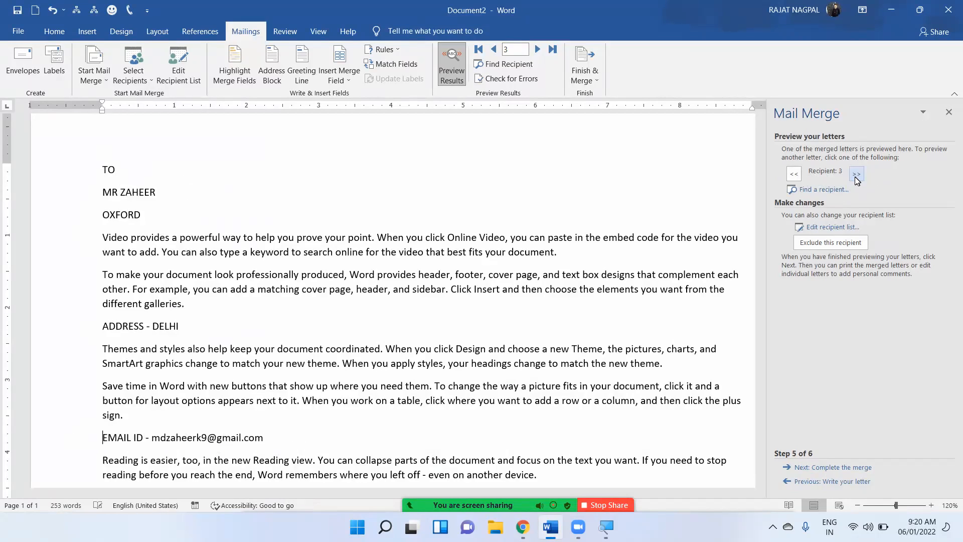
left_click(857, 173)
left_click(856, 174)
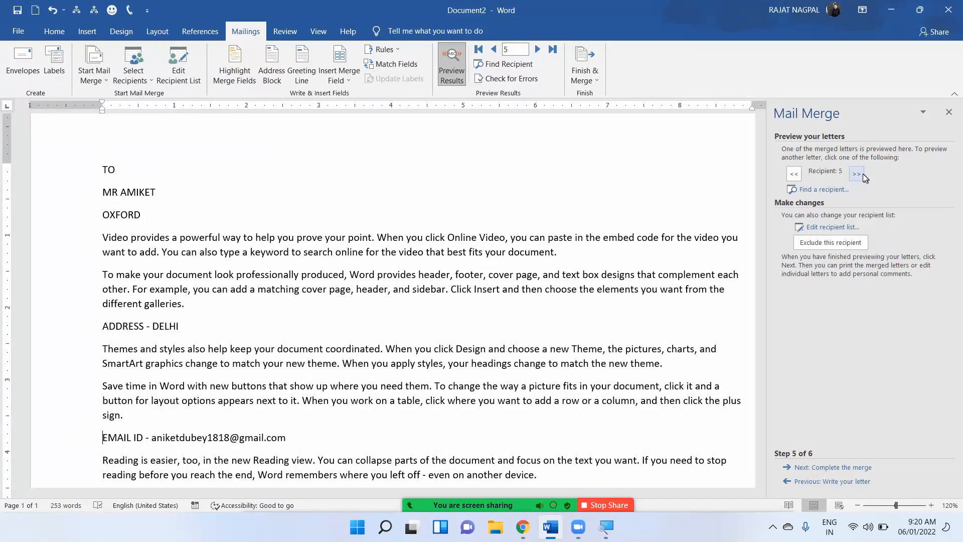
left_click(792, 174)
left_click(792, 174)
left_click(792, 174)
left_click(792, 174)
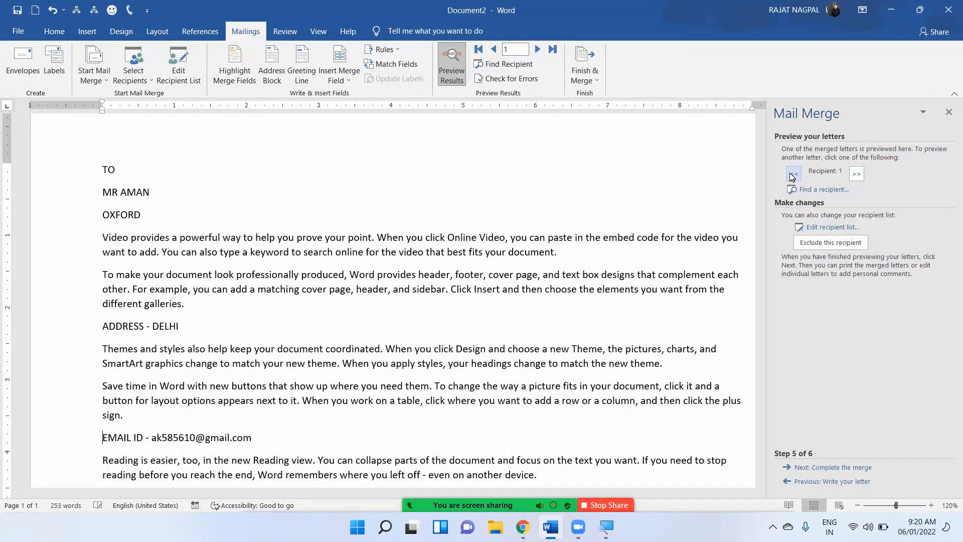
left_click(856, 174)
left_click(856, 174)
left_click(855, 174)
left_click(856, 174)
left_click(794, 174)
left_click(794, 175)
left_click(793, 175)
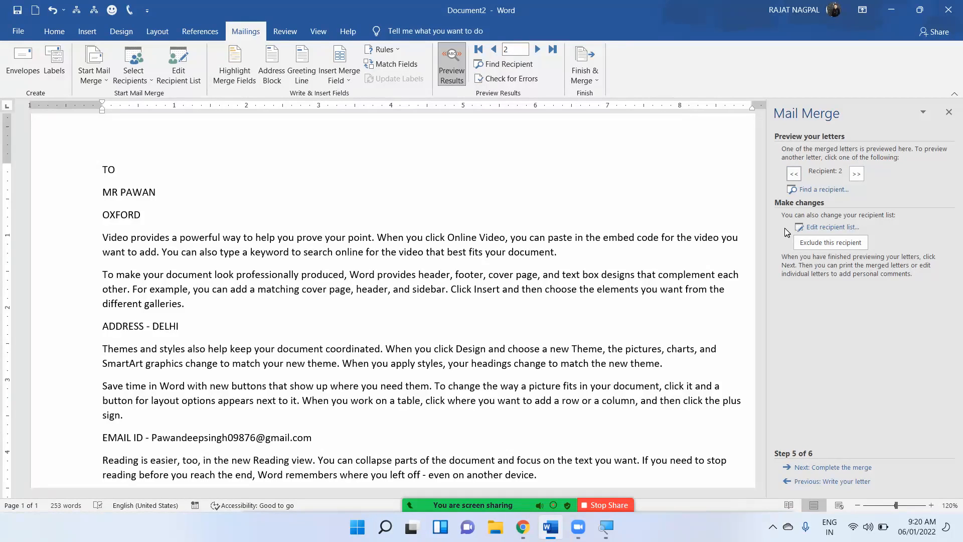
Complete the merge via Edit individual letters with All records, producing Letters1.
left_click(808, 468)
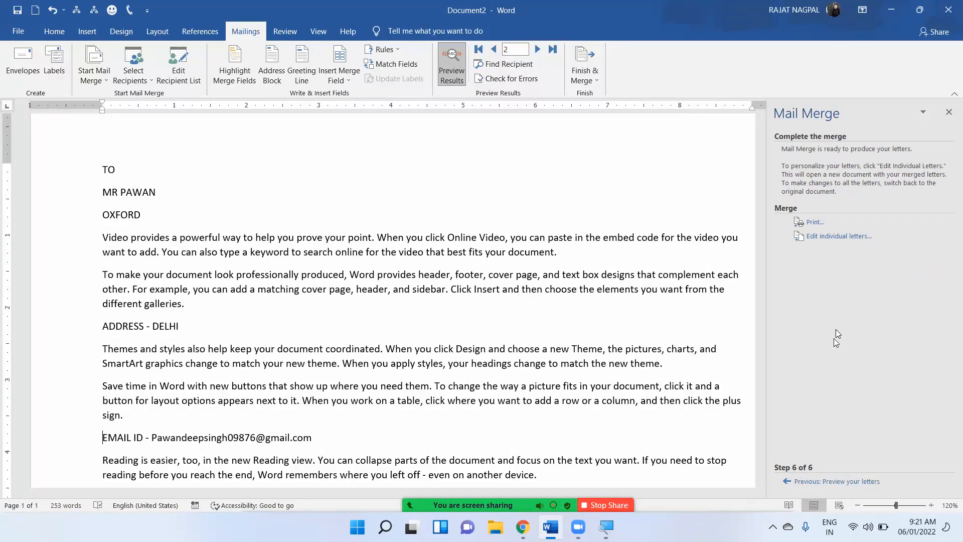
left_click(828, 237)
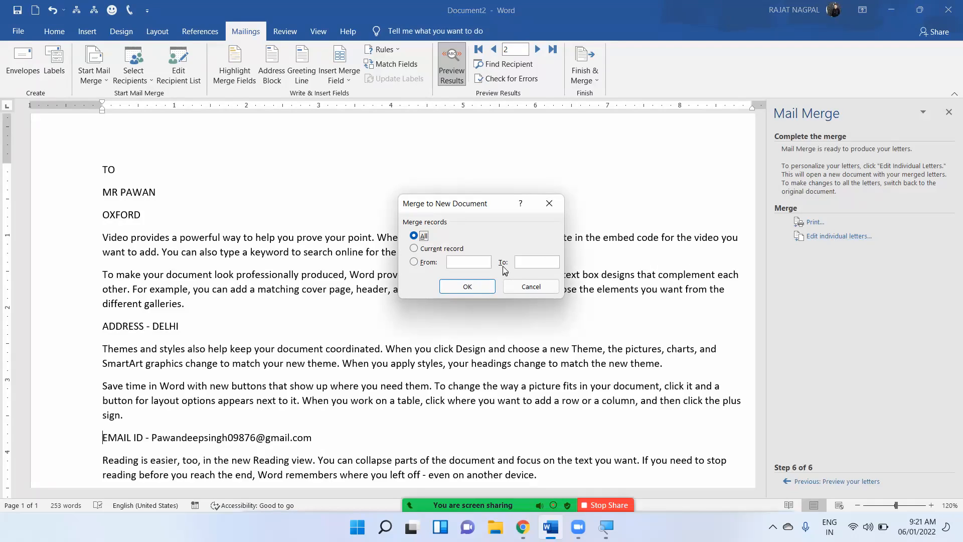
left_click(468, 288)
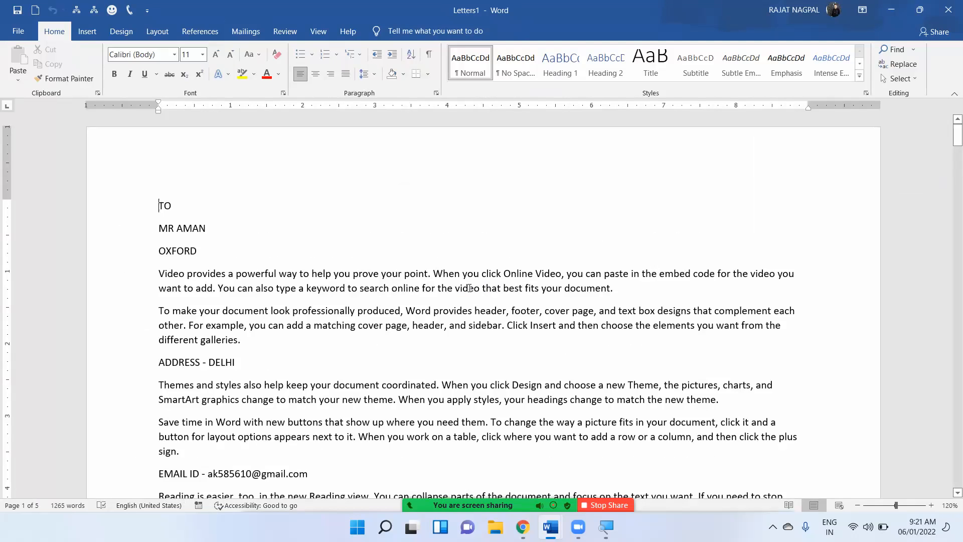
scroll(471, 290, "down", 15)
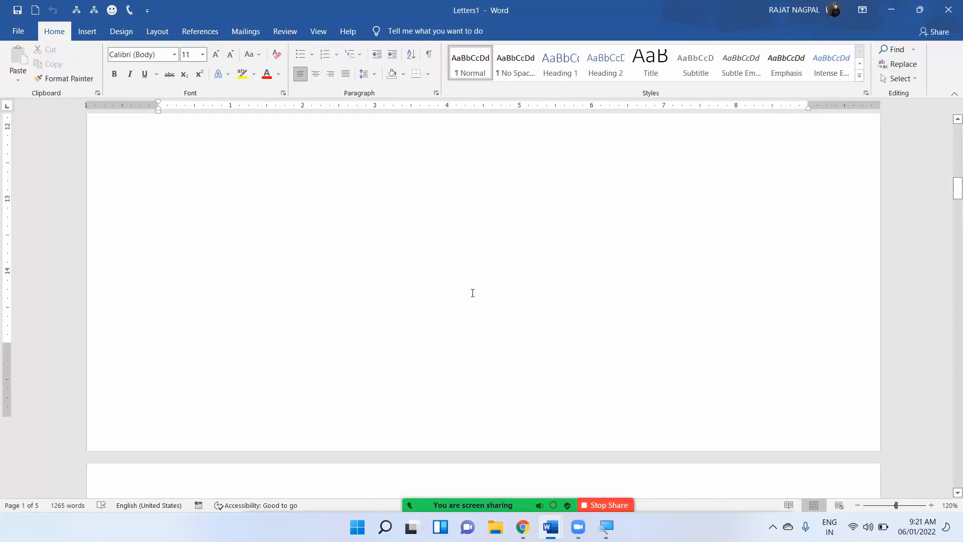
Scroll through the five merged letters in Letters1, then switch back to Document2.
scroll(473, 293, "down", 12)
scroll(474, 294, "down", 15)
scroll(483, 298, "down", 15)
scroll(502, 293, "down", 6)
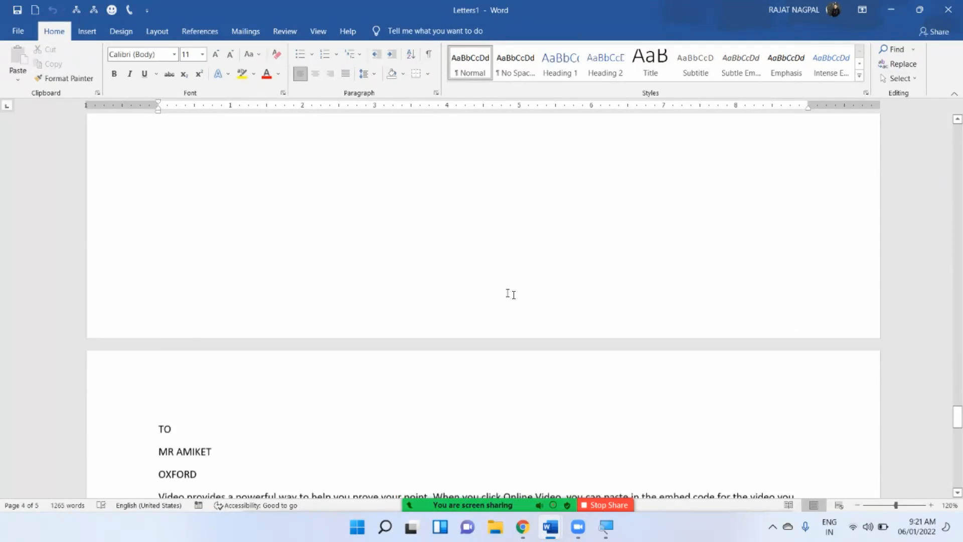
scroll(510, 294, "down", 5)
scroll(412, 292, "down", 10)
scroll(412, 292, "up", 15)
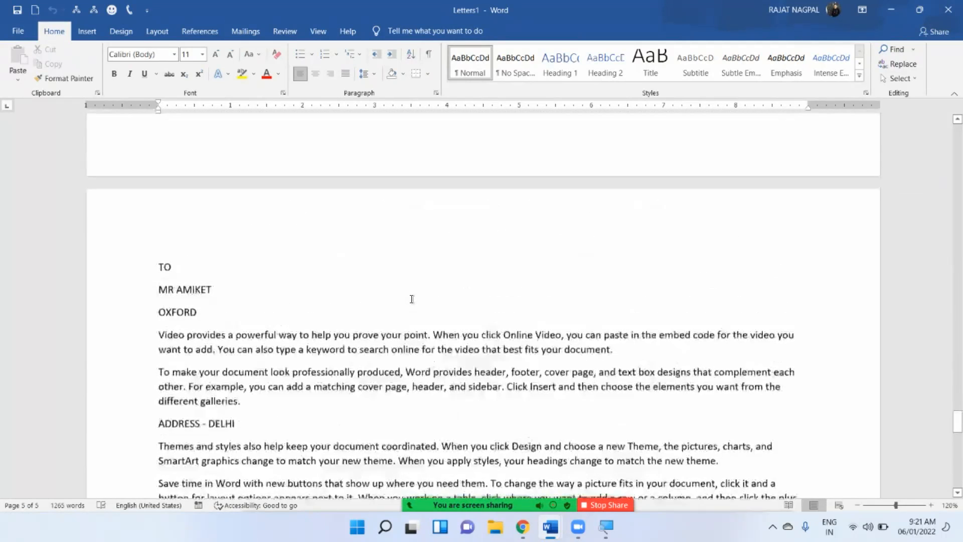
scroll(412, 299, "up", 1)
scroll(412, 299, "up", 15)
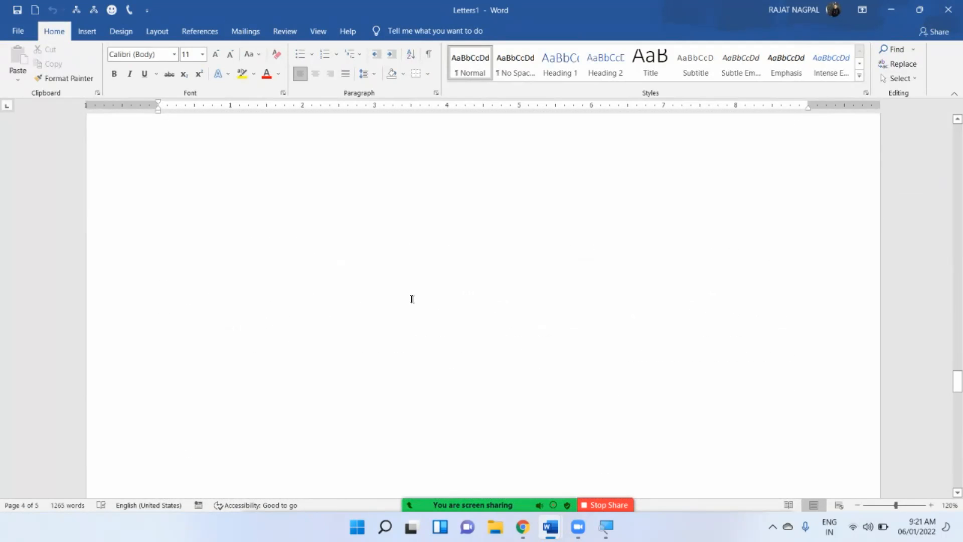
scroll(412, 299, "up", 20)
scroll(411, 299, "up", 20)
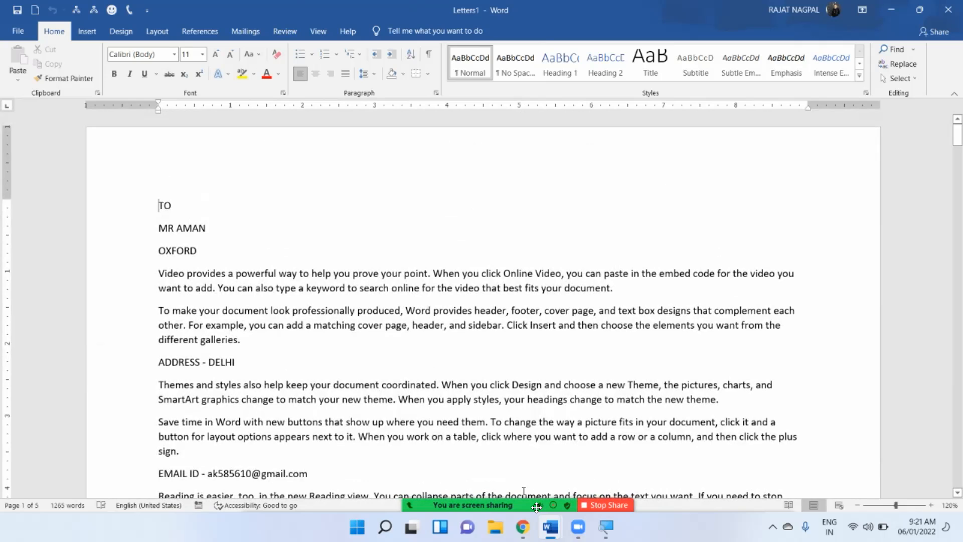
key("alt+Tab")
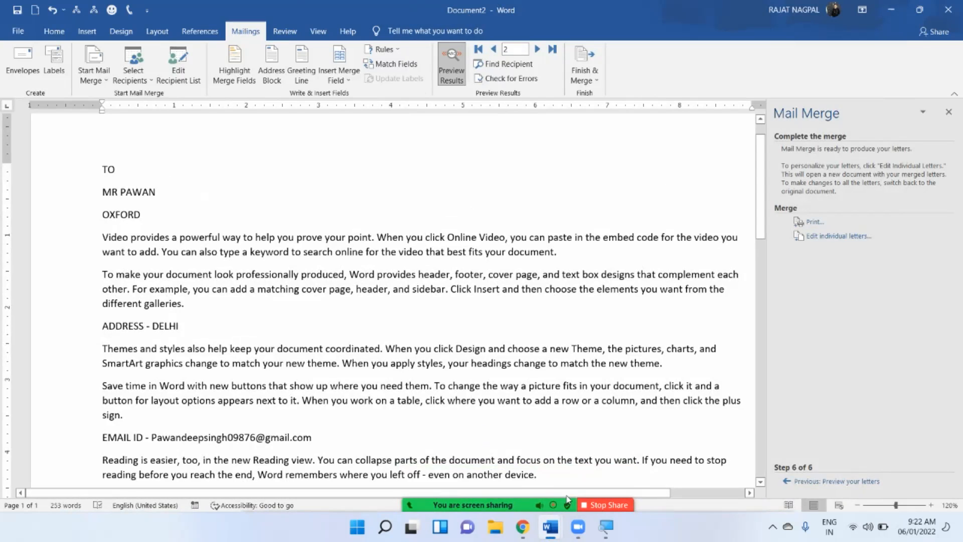
Use the Word taskbar previews to bring Document2, showing recipient 2's letter, to the front.
mouse_move(550, 532)
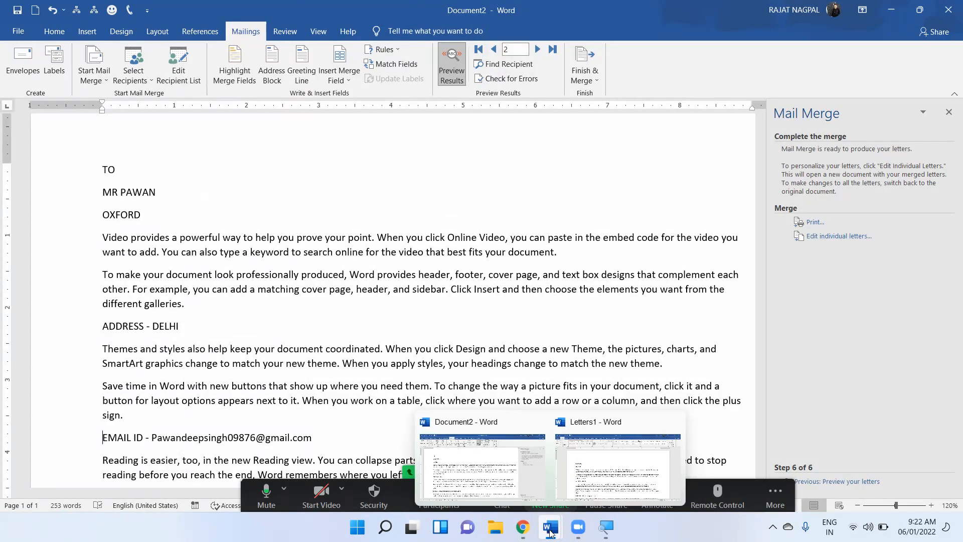
left_click(597, 460)
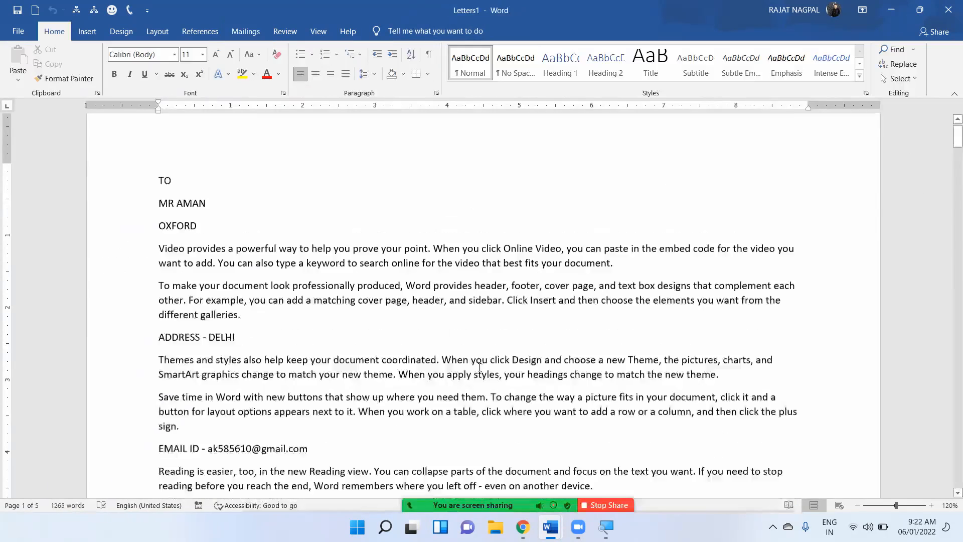
scroll(469, 392, "down", 15)
scroll(479, 432, "down", 7)
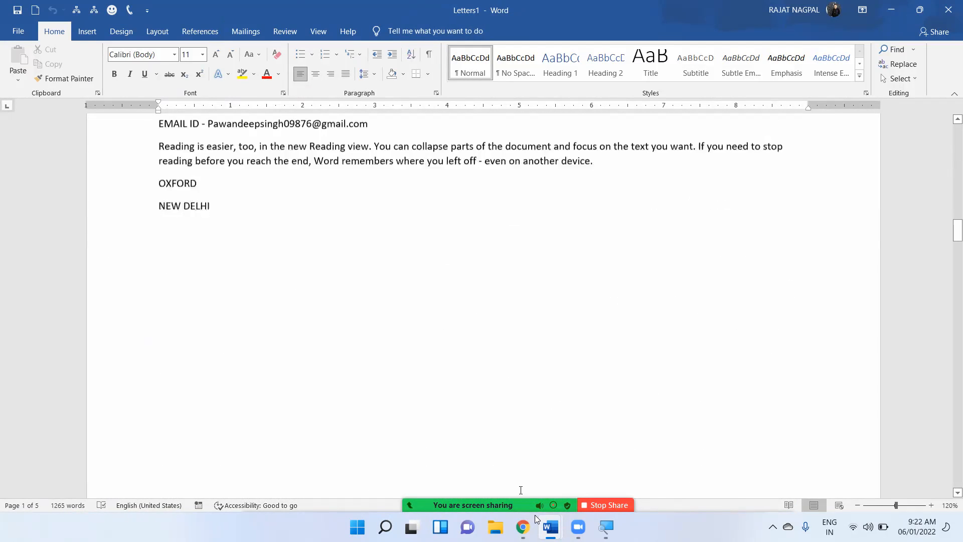
left_click(550, 527)
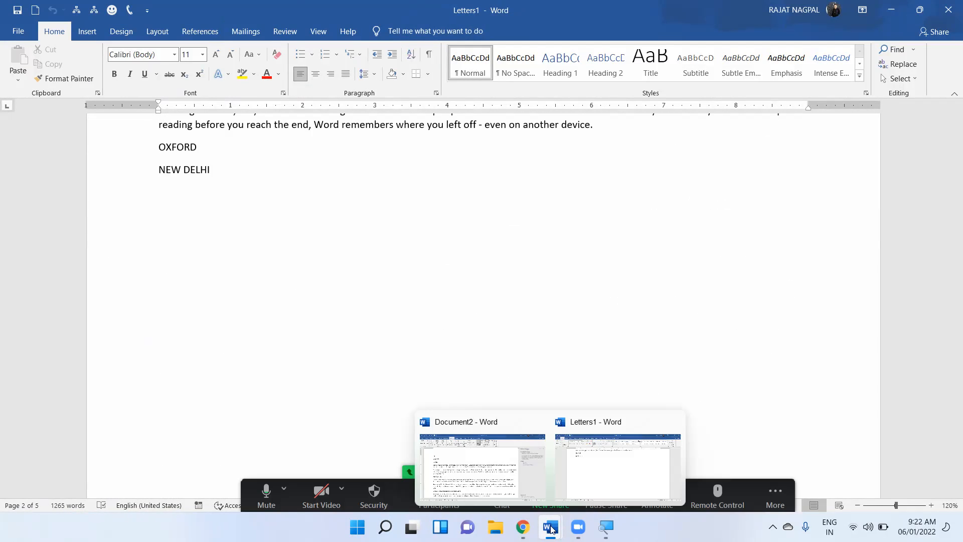
left_click(490, 448)
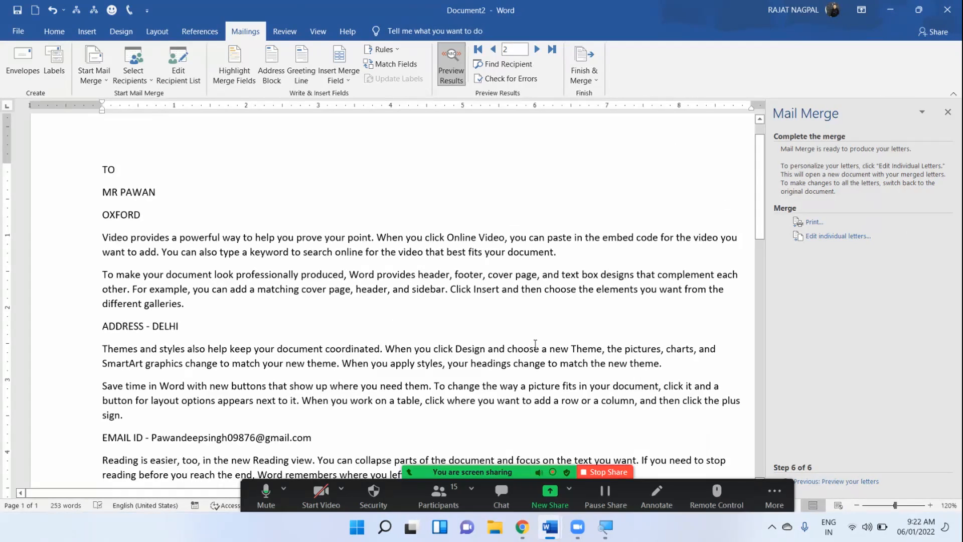
mouse_move(553, 515)
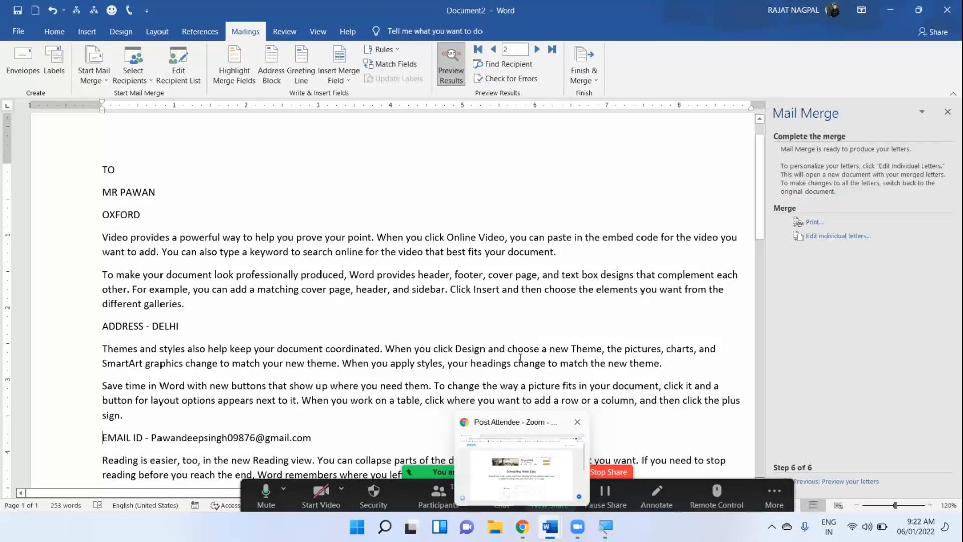
Find Outlook in Windows Search and launch it.
left_click(386, 532)
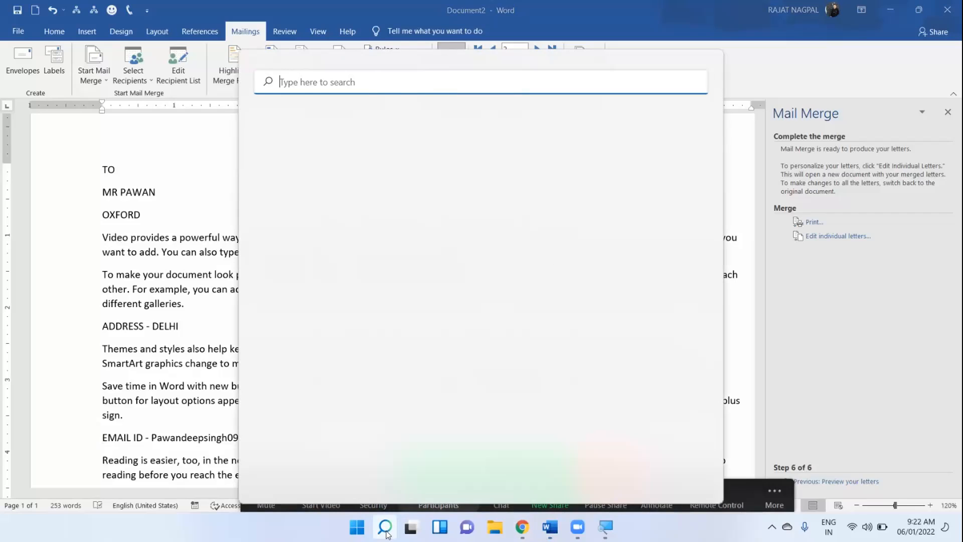
type("OUT")
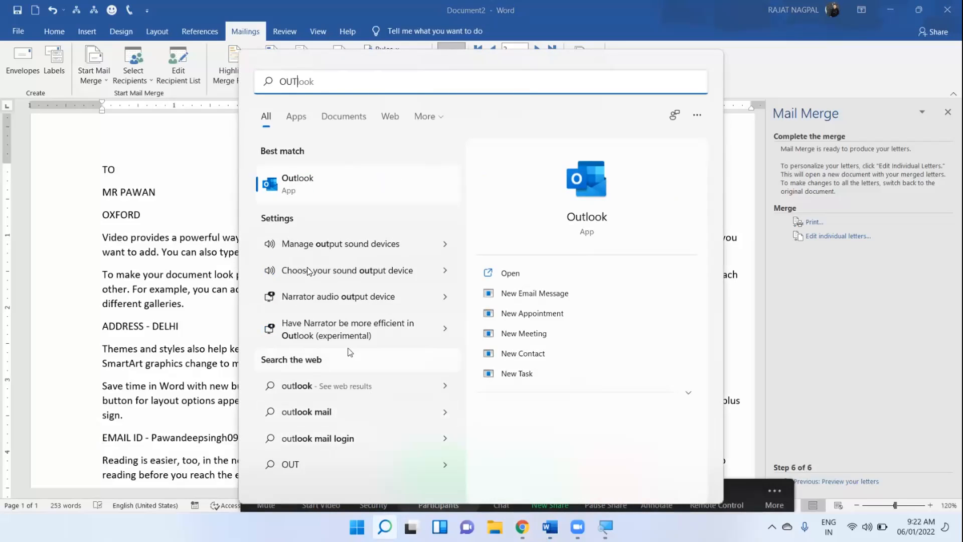
left_click(295, 189)
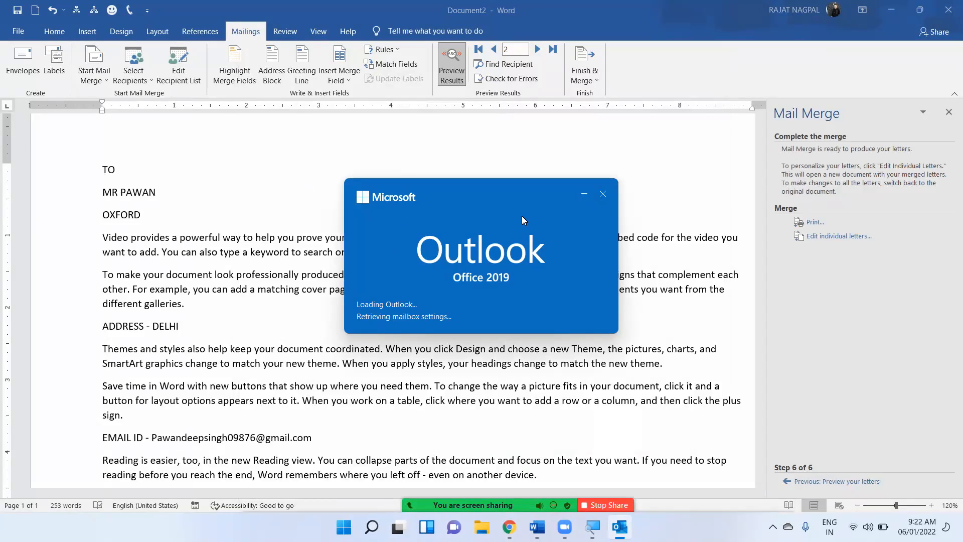
Dismiss Outlook's no-Office account notice and cloud-settings popup, then close Outlook to return to Word.
mouse_move(471, 210)
left_mouse_down()
mouse_move(446, 238)
mouse_move(431, 237)
mouse_move(471, 208)
left_mouse_up()
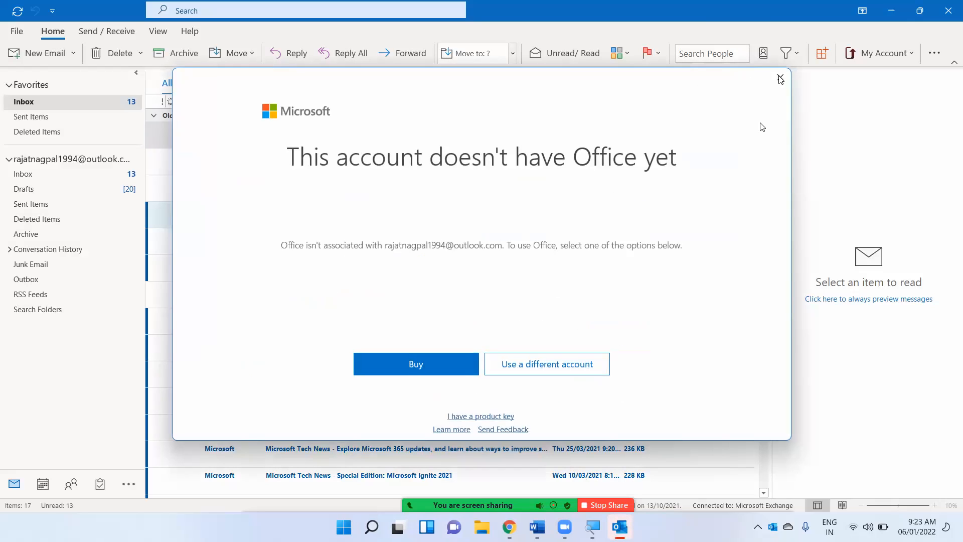
left_click(781, 78)
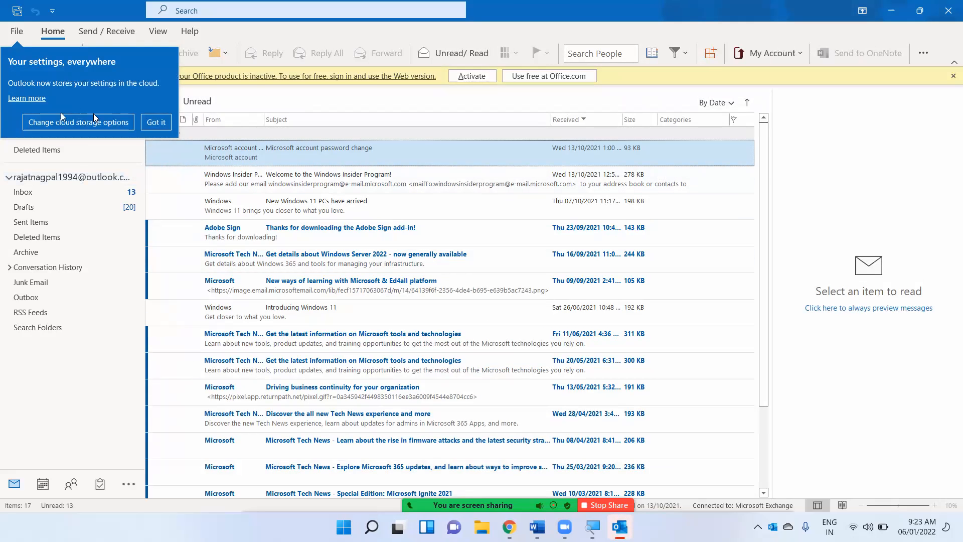
left_click(166, 127)
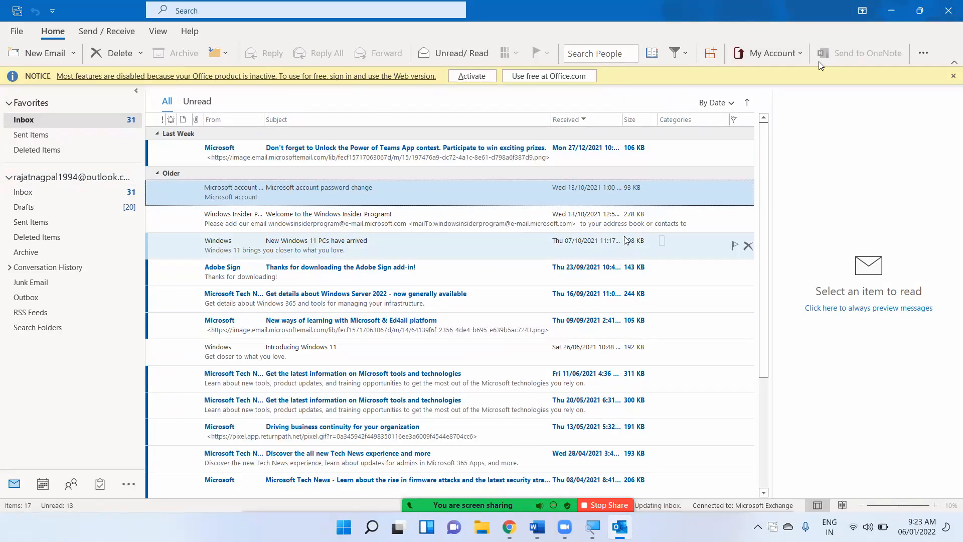
left_click(950, 15)
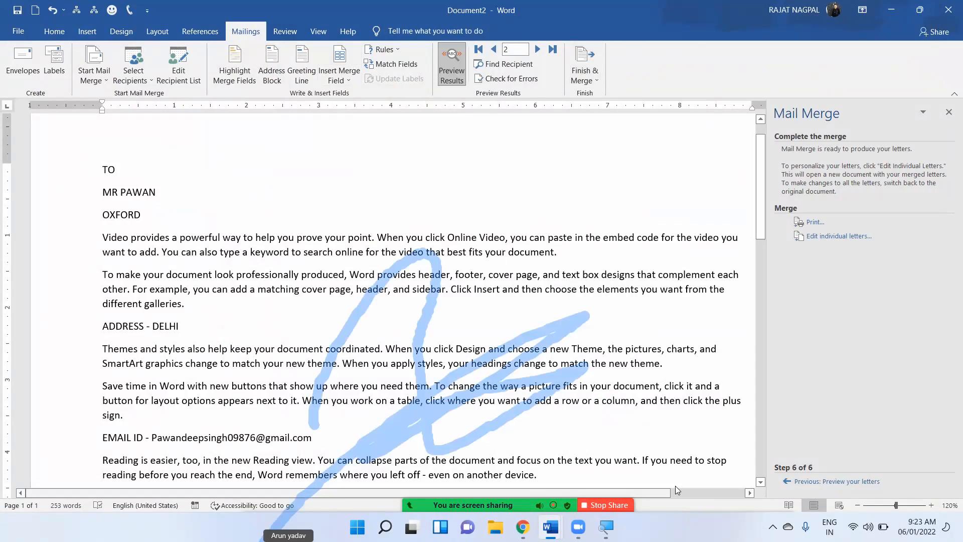
Clear the meeting annotation strokes and show the Finish & Merge options.
mouse_move(675, 485)
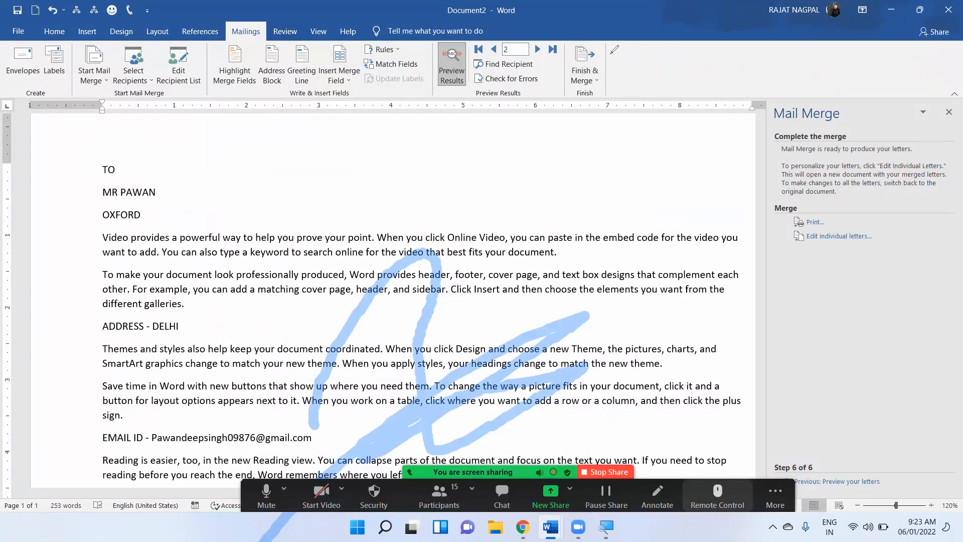
left_click(695, 66)
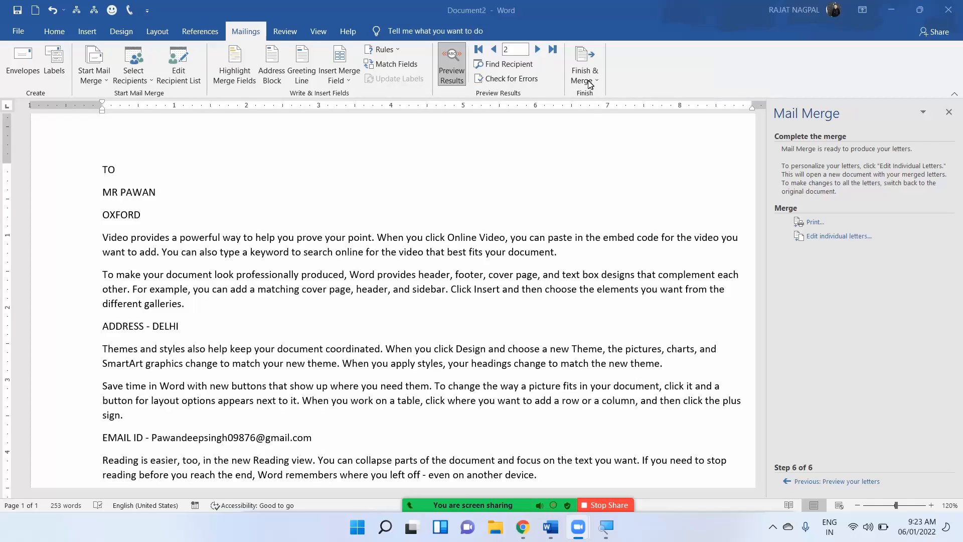
left_click(590, 83)
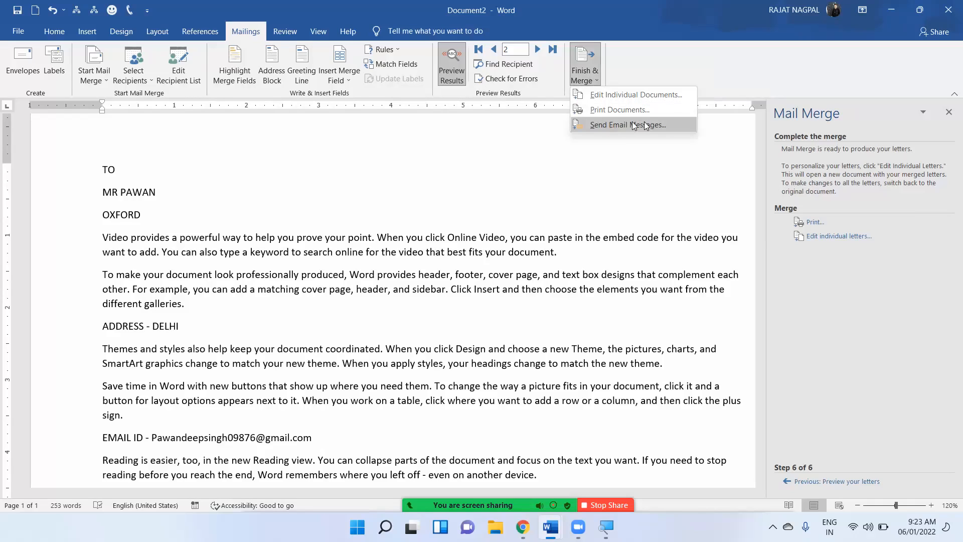
Start a merge to e-mail messages addressed to the Email_Address field.
left_click(619, 128)
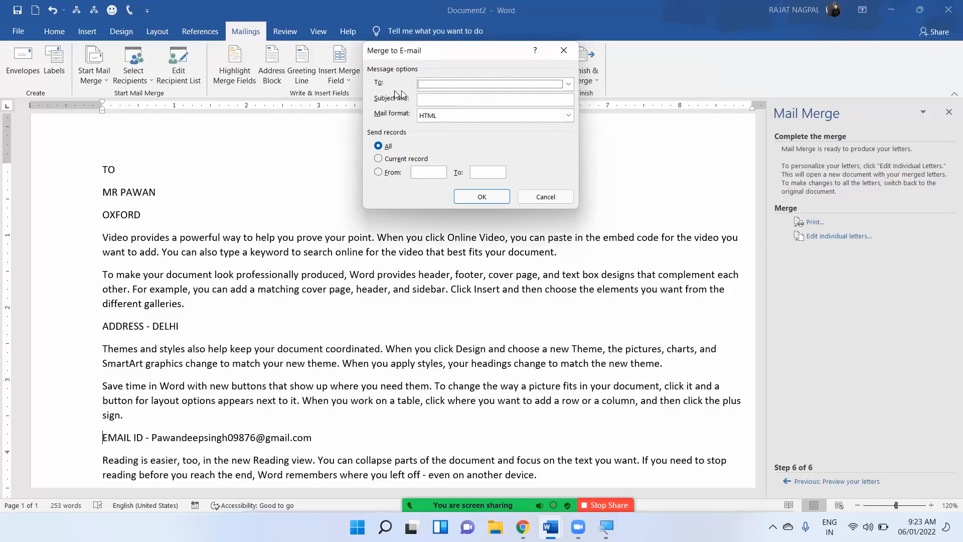
left_click(444, 86)
scroll(451, 120, "down", 2)
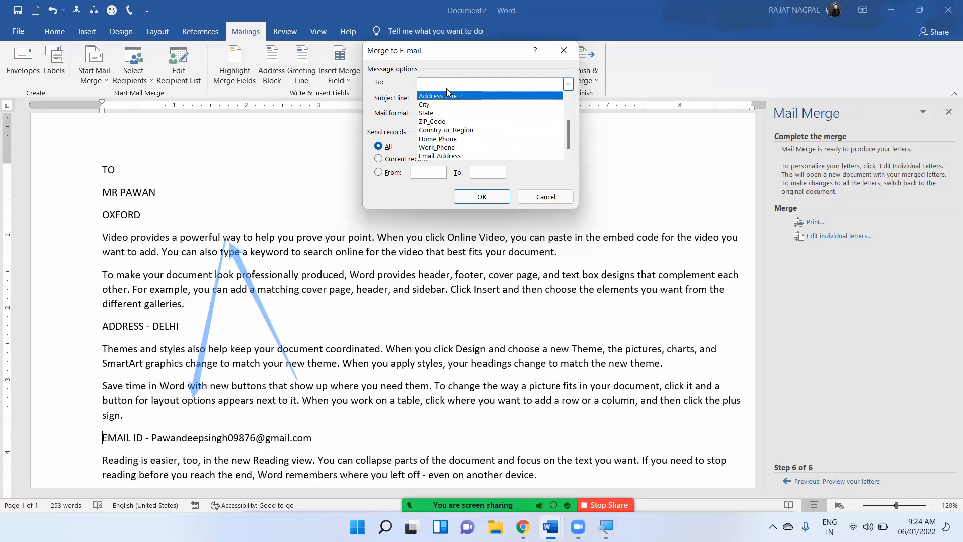
left_click(452, 156)
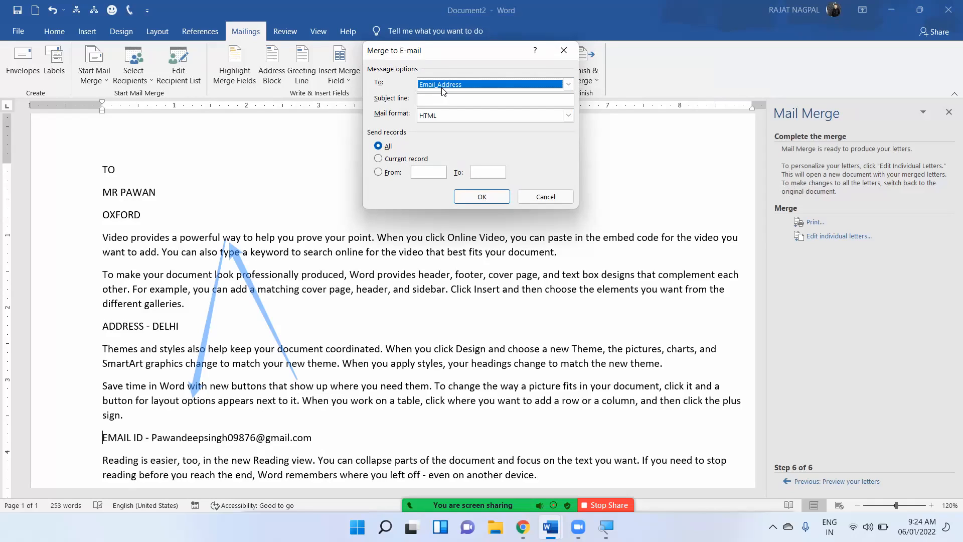
Give the e-mails the subject 'OXFORD' and send them to all records.
left_click(433, 98)
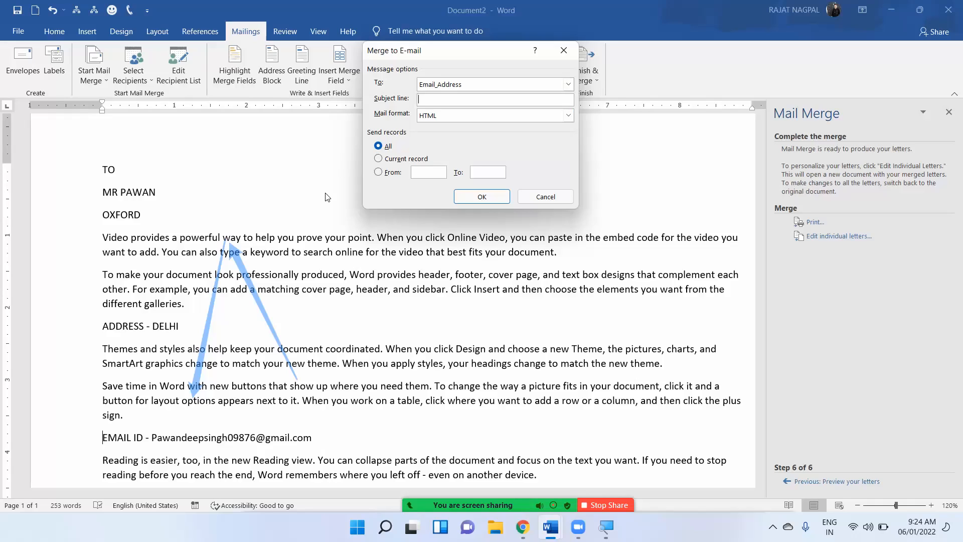
type("agm")
key("BackSpace")
key("BackSpace")
key("BackSpace")
type("OXFORD")
left_click(379, 173)
left_click(378, 146)
left_click(494, 201)
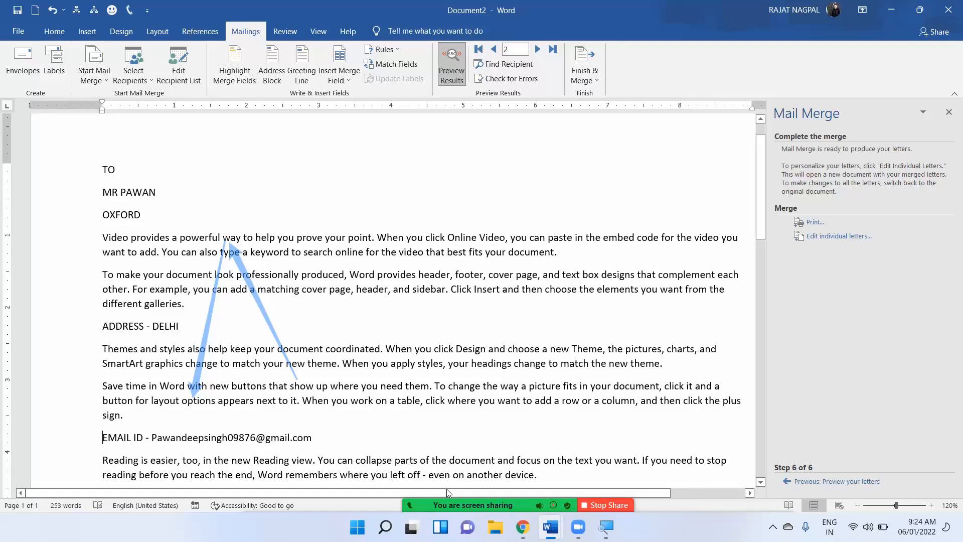
Close the 'This account doesn't have Office yet' warning.
mouse_move(446, 489)
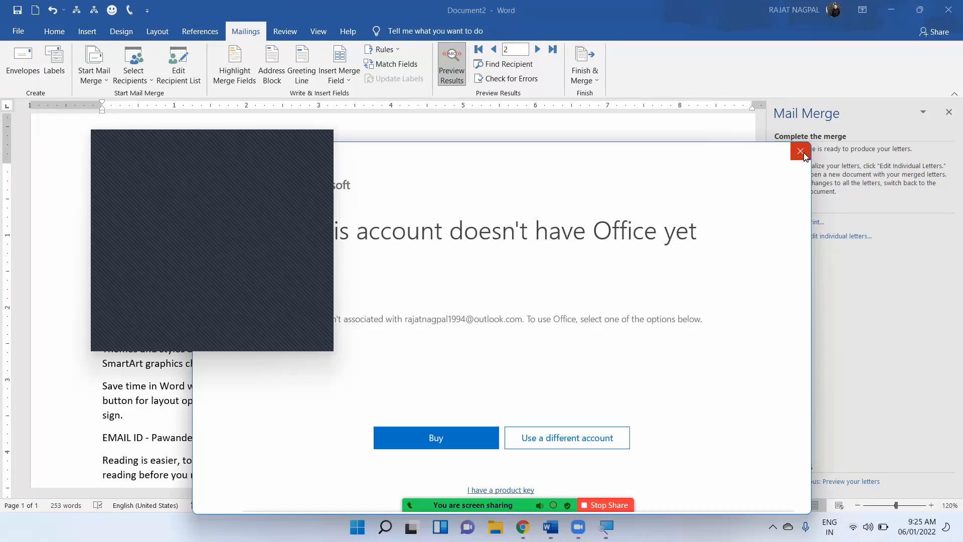
left_click(801, 151)
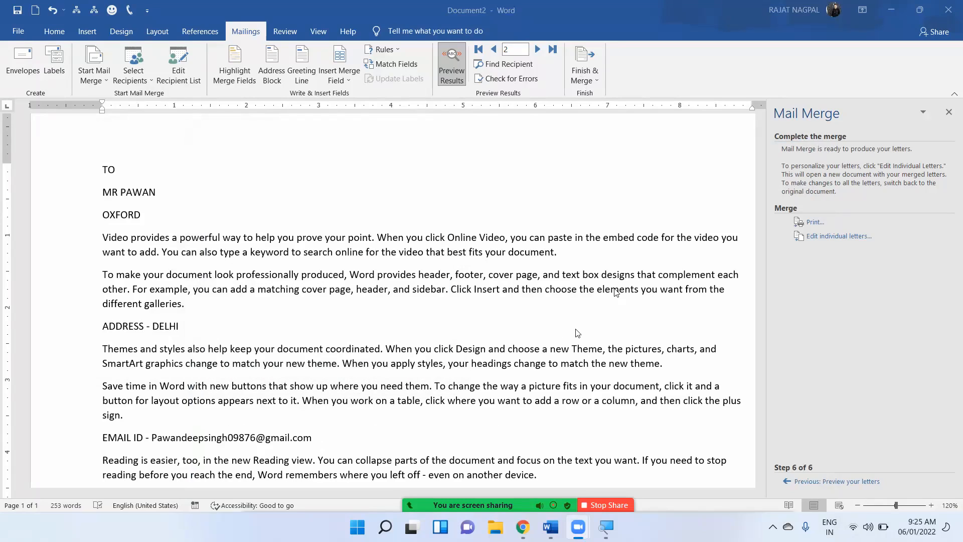
Dismiss the Finish & Merge options, refocus the Word letter, and stop the Zoom screen share.
left_click(595, 80)
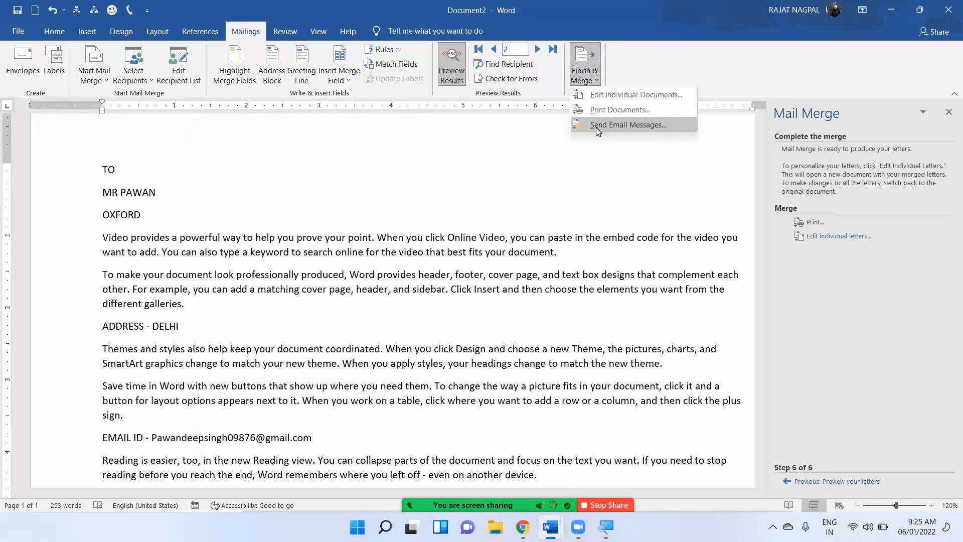
left_click(567, 291)
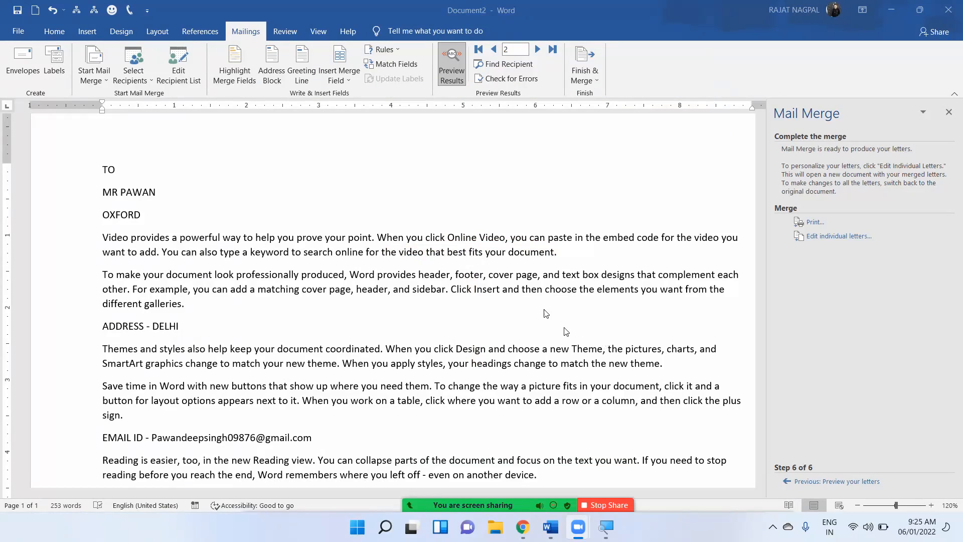
left_click(521, 264)
left_click(551, 252)
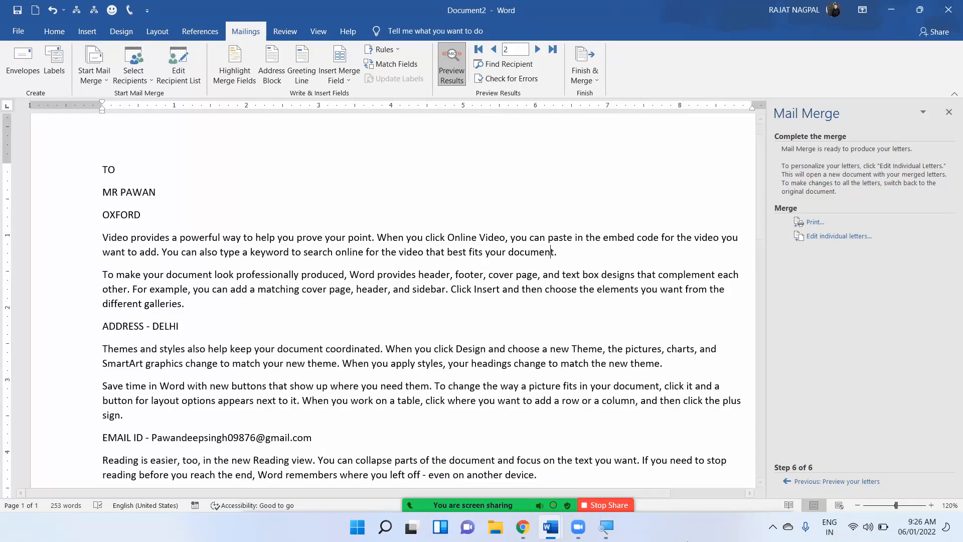
left_click(613, 504)
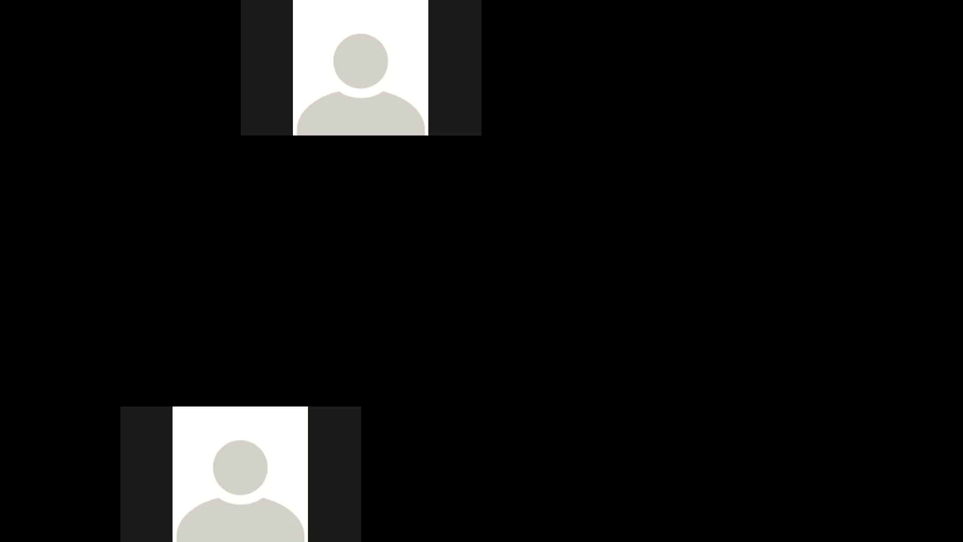